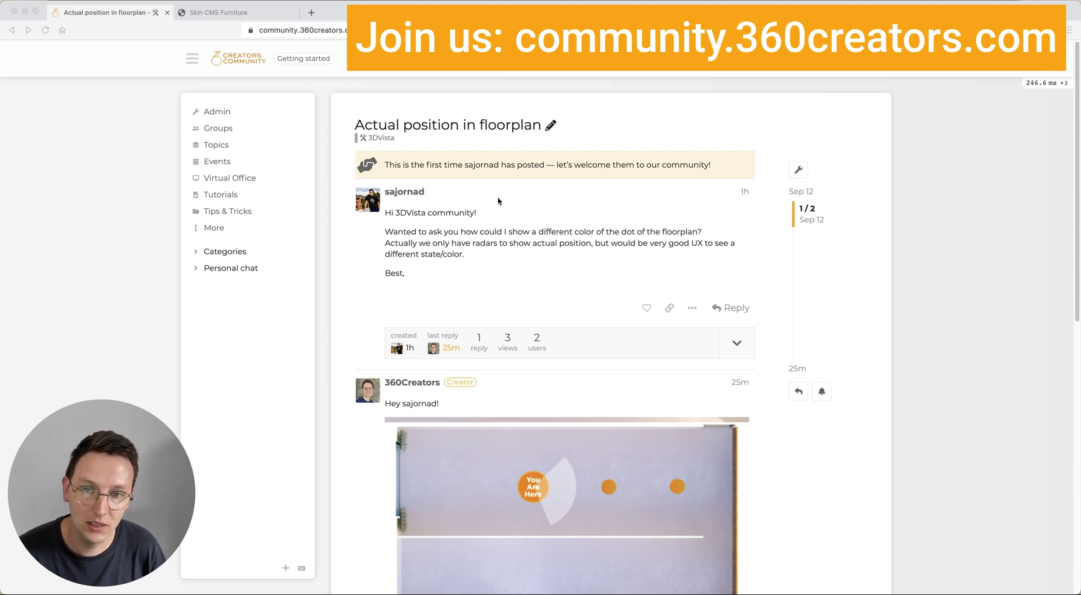
# Step: In the tour preview, walk forward two spots down the corridor
pyautogui.click(186, 13)
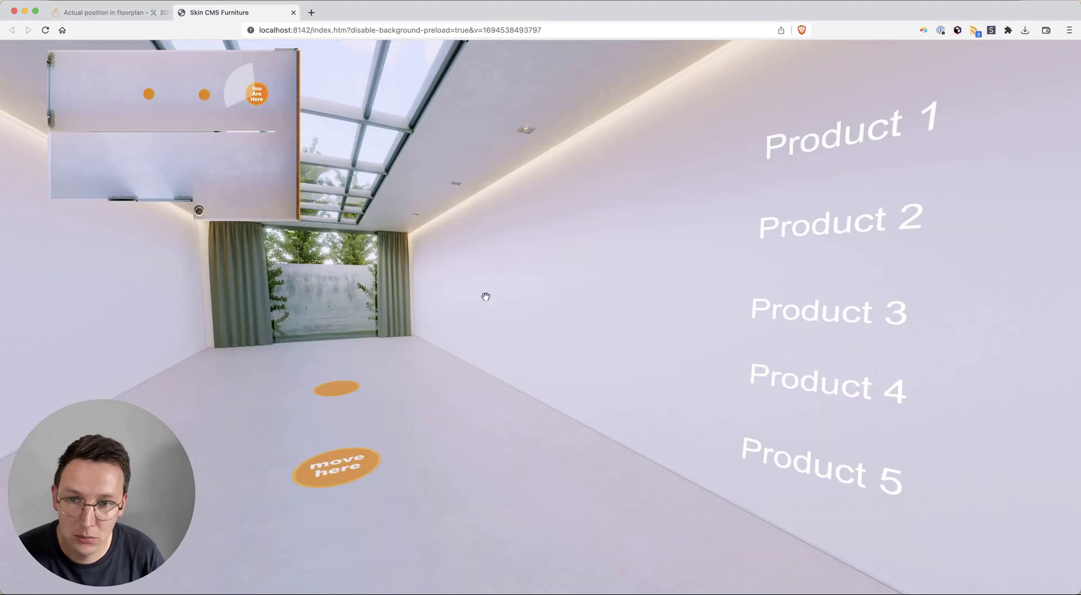
pyautogui.moveTo(485, 297); pyautogui.dragTo(540, 315)
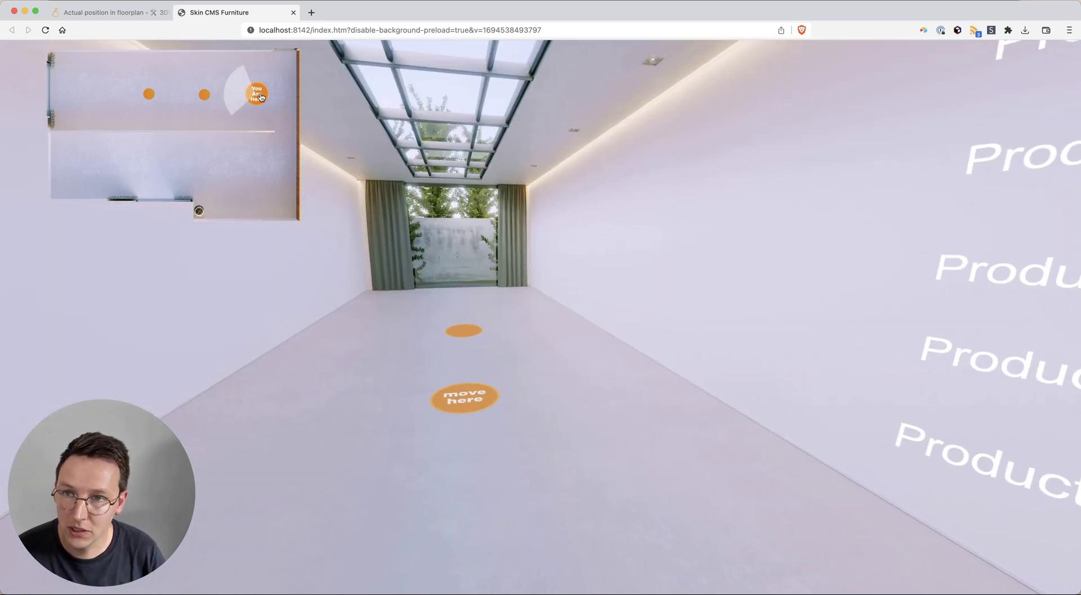
pyautogui.click(470, 402)
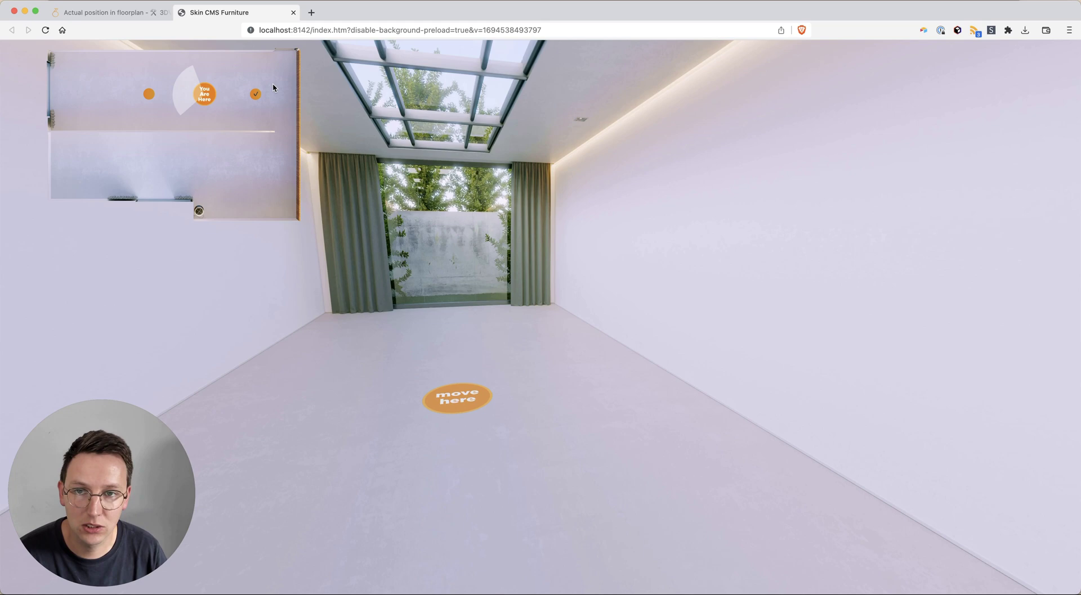
pyautogui.moveTo(499, 309); pyautogui.dragTo(564, 315)
pyautogui.click(560, 399)
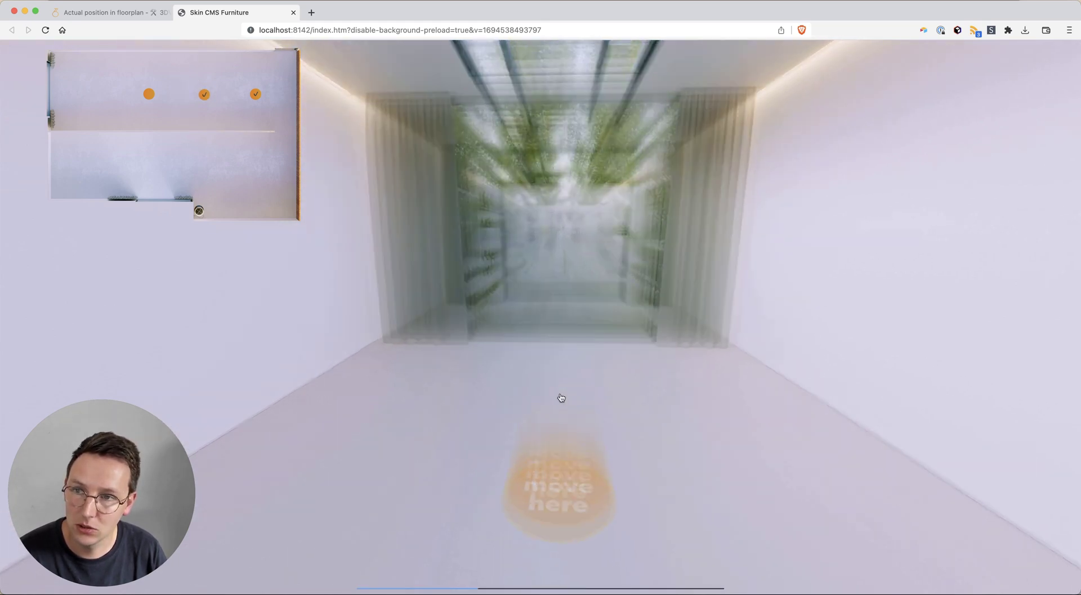
# Step: Visit the remaining spots, looking toward the window, wooden wall and curtained window
pyautogui.moveTo(543, 304); pyautogui.dragTo(179, 295)
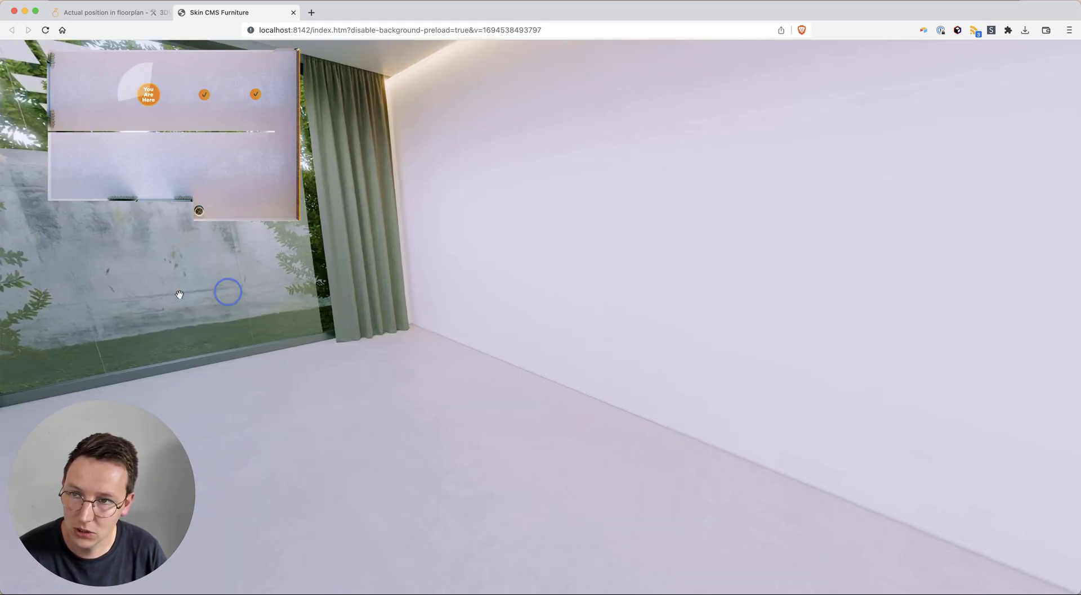
pyautogui.moveTo(541, 327); pyautogui.dragTo(203, 331)
pyautogui.click(528, 326)
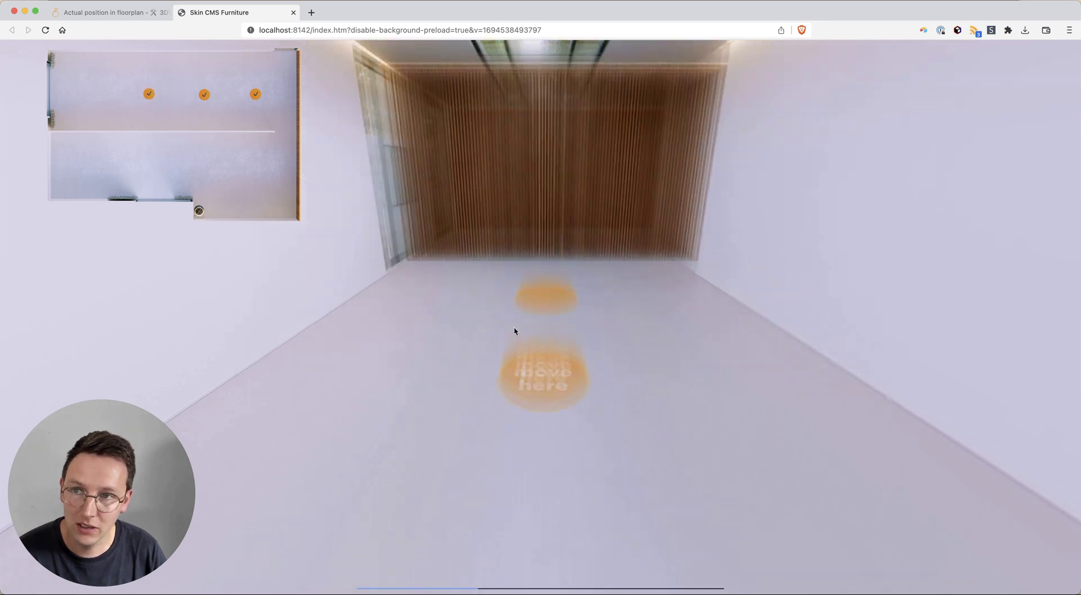
pyautogui.moveTo(315, 321); pyautogui.dragTo(644, 353)
pyautogui.click(644, 363)
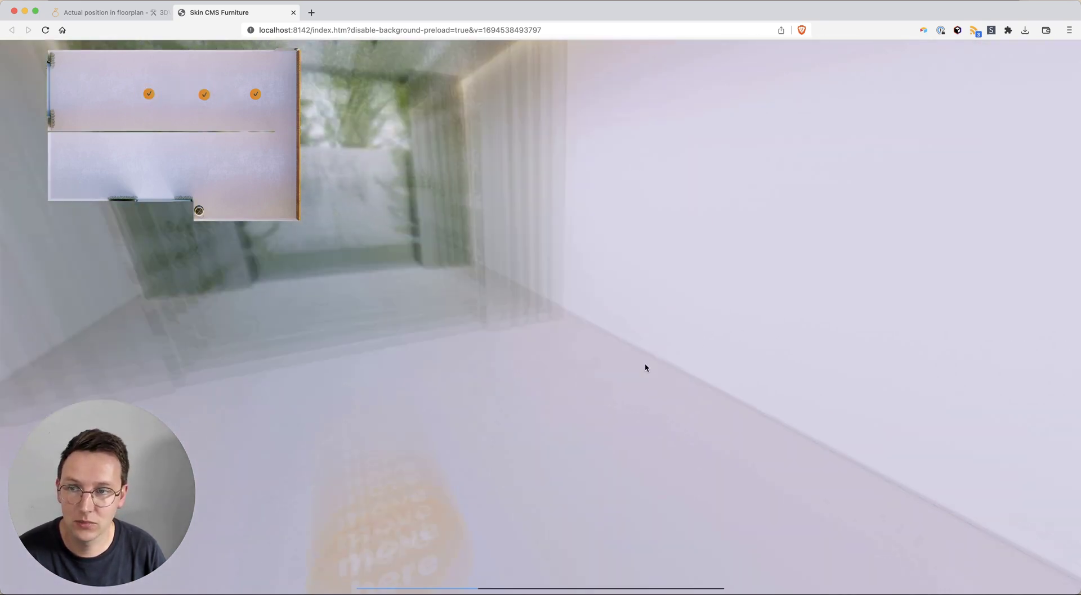
pyautogui.moveTo(770, 374); pyautogui.dragTo(503, 369)
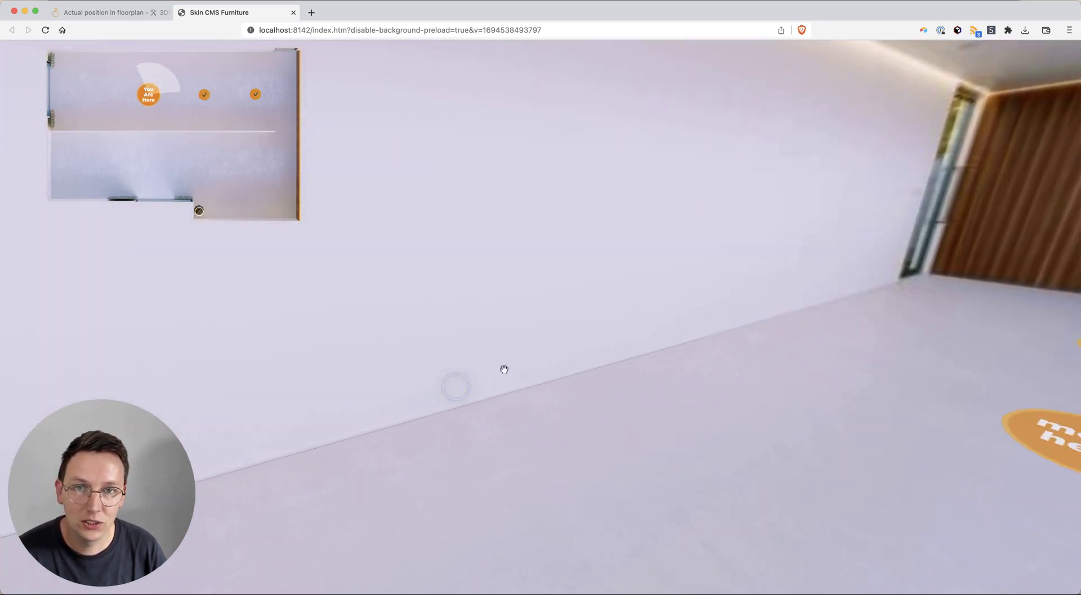
pyautogui.moveTo(572, 590)
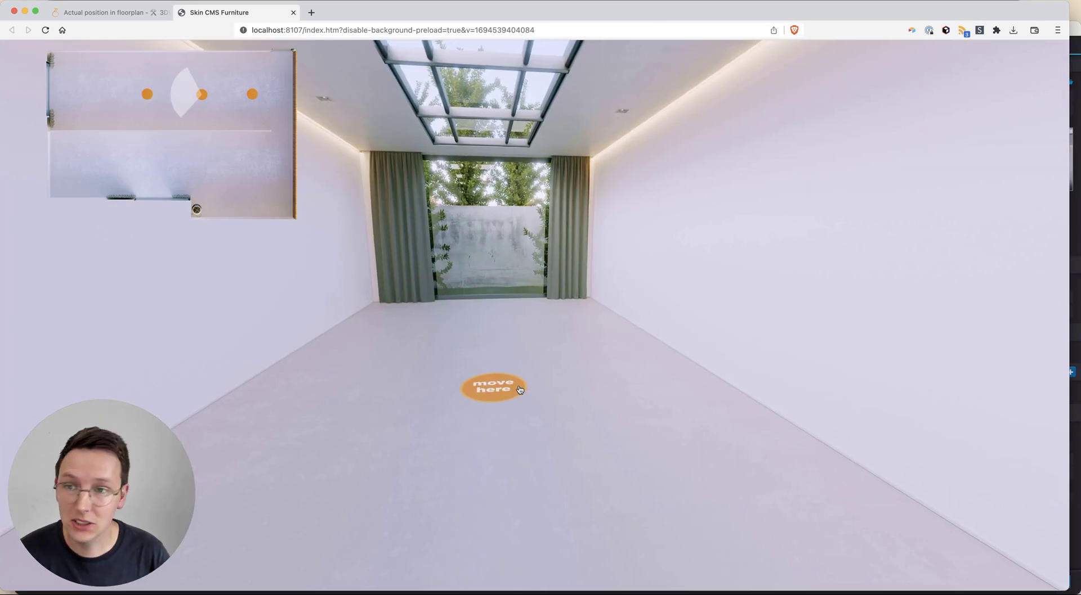
pyautogui.moveTo(540, 394); pyautogui.dragTo(514, 340)
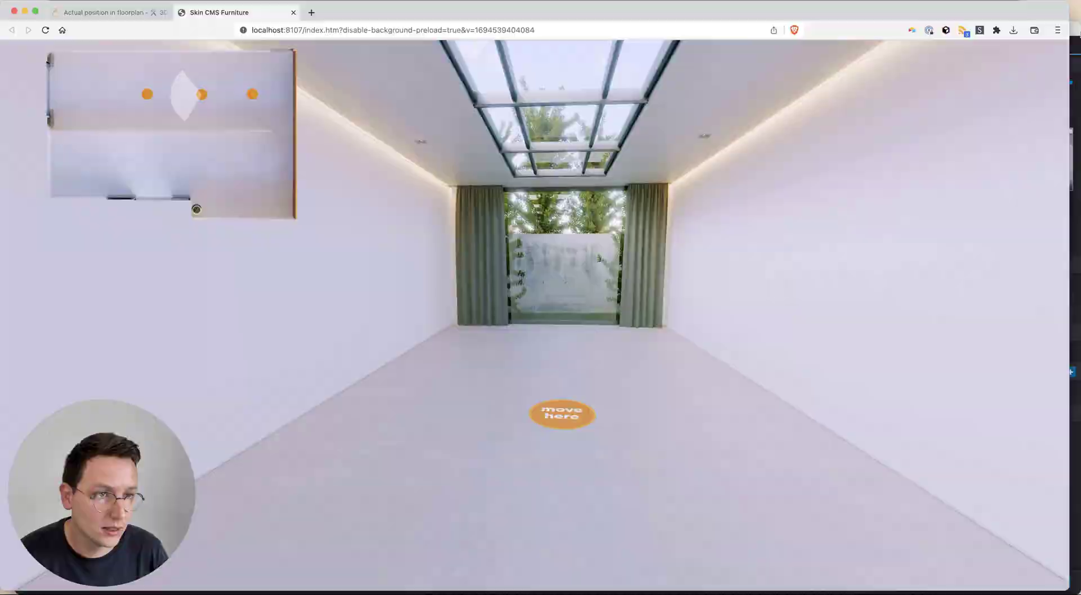
# Step: Bring the 3DVista editor to the front, maximize it, and view the Skin layout
pyautogui.press('super+Tab')
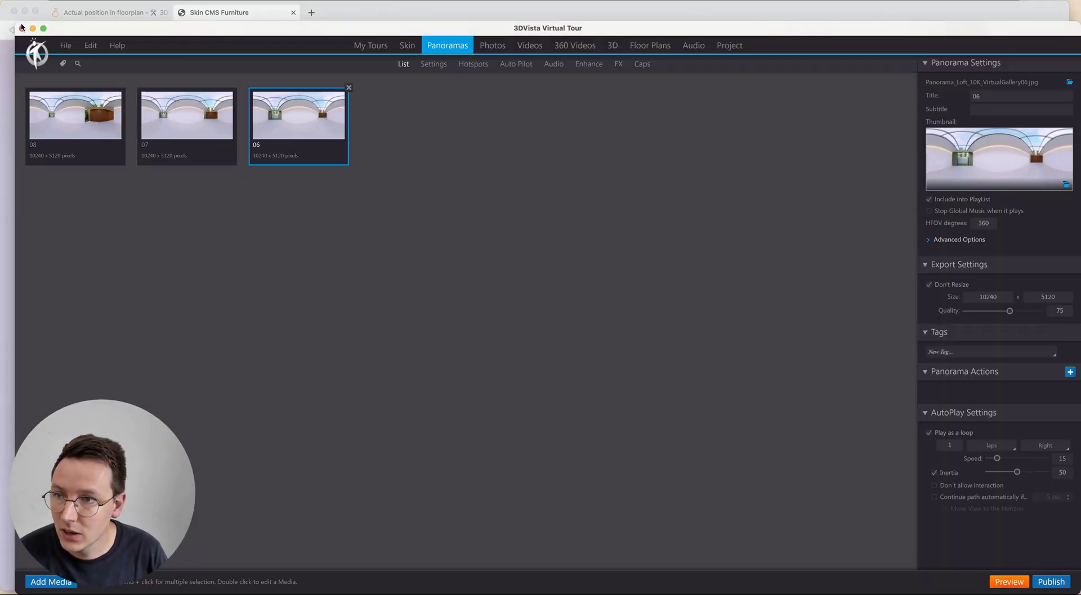
pyautogui.moveTo(15, 22); pyautogui.dragTo(2, 1)
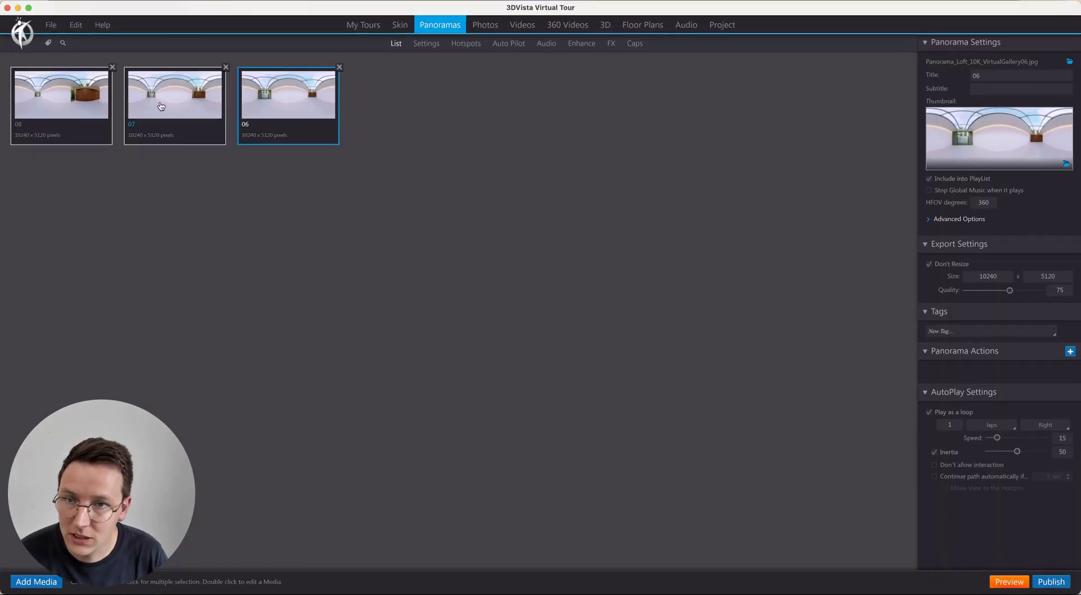
pyautogui.click(400, 25)
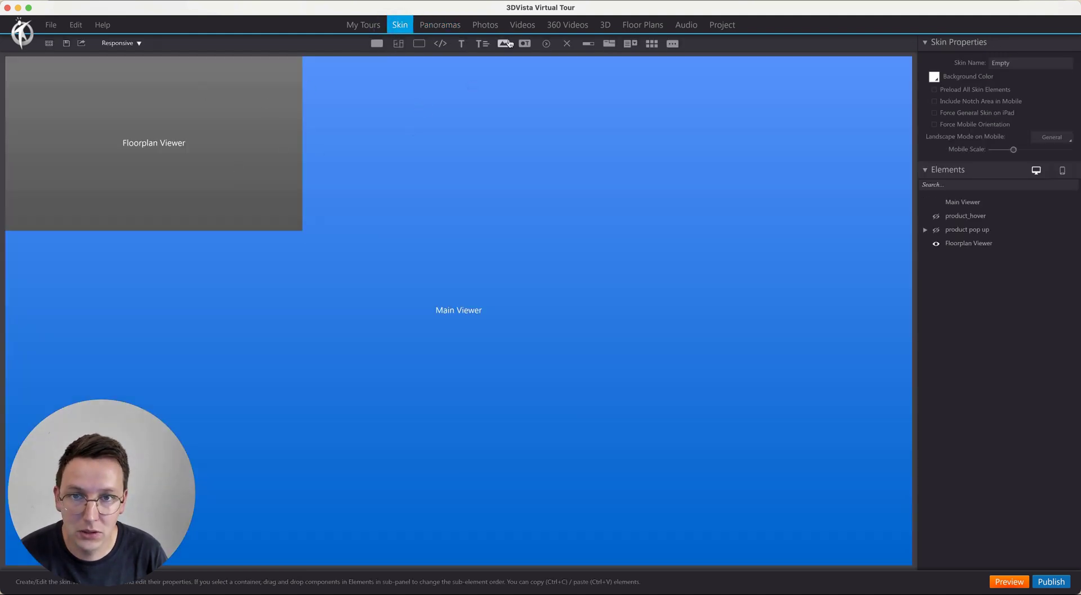
# Step: Open FlorPlan's hotspot list and inspect spot 06's open-panorama action and Radar
pyautogui.click(642, 25)
pyautogui.click(65, 101)
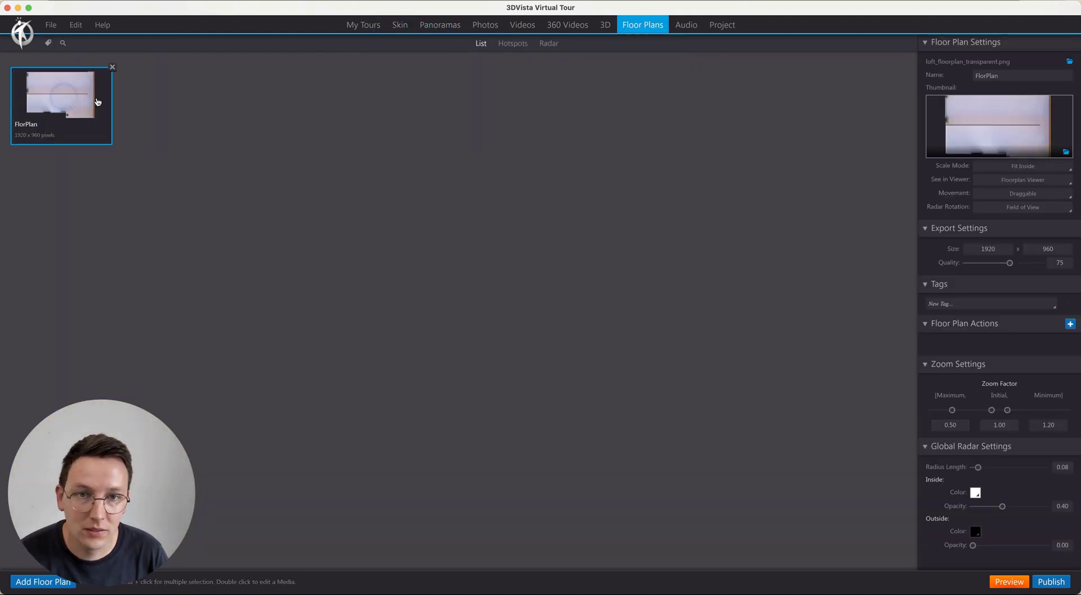
pyautogui.doubleClick(65, 93)
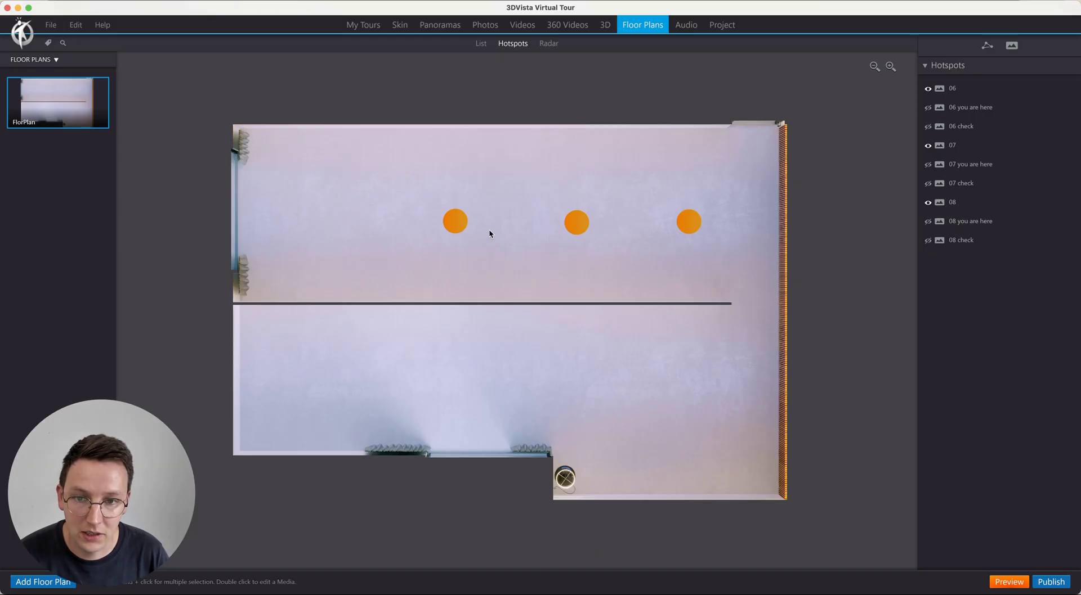
pyautogui.click(455, 221)
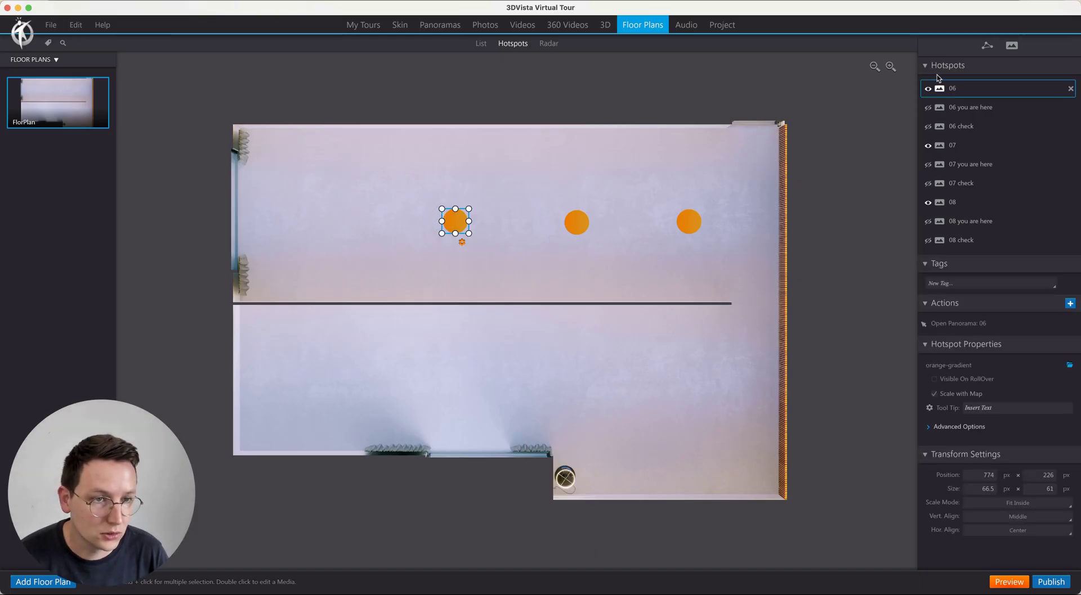
pyautogui.doubleClick(977, 324)
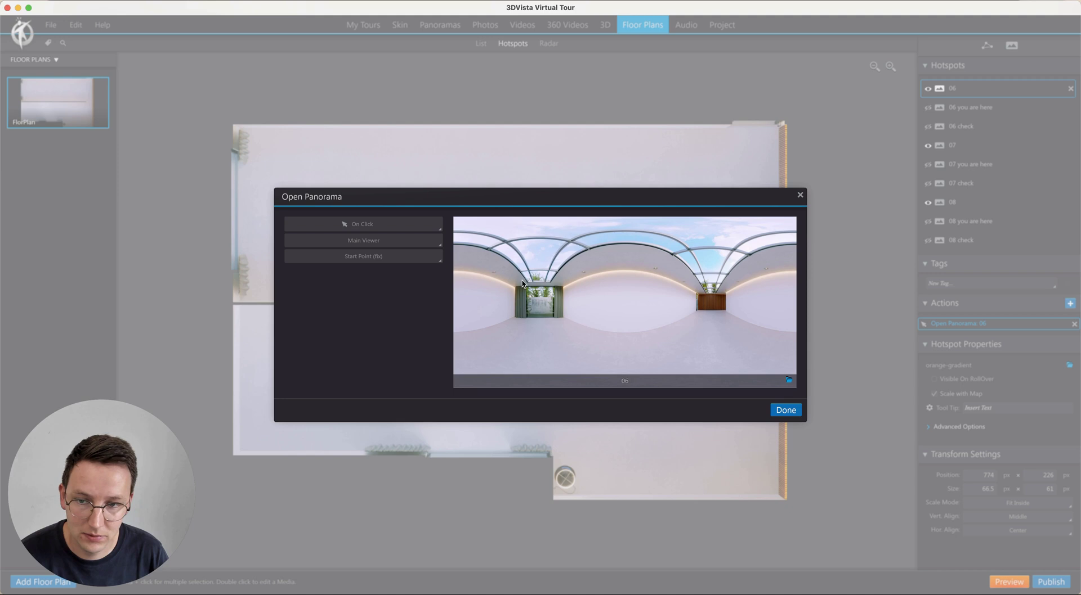
pyautogui.click(800, 195)
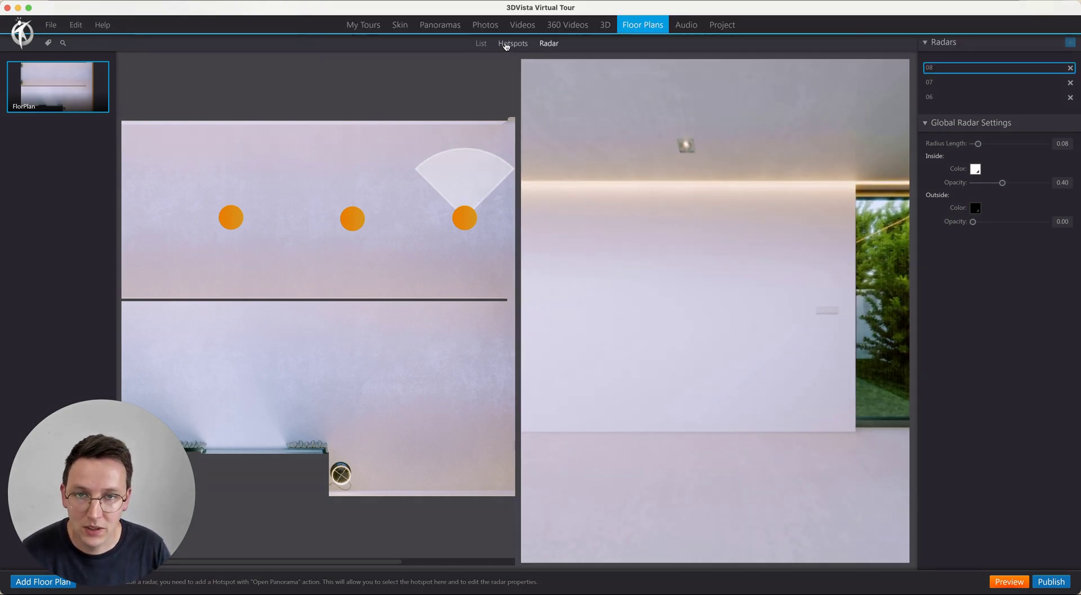
pyautogui.click(508, 45)
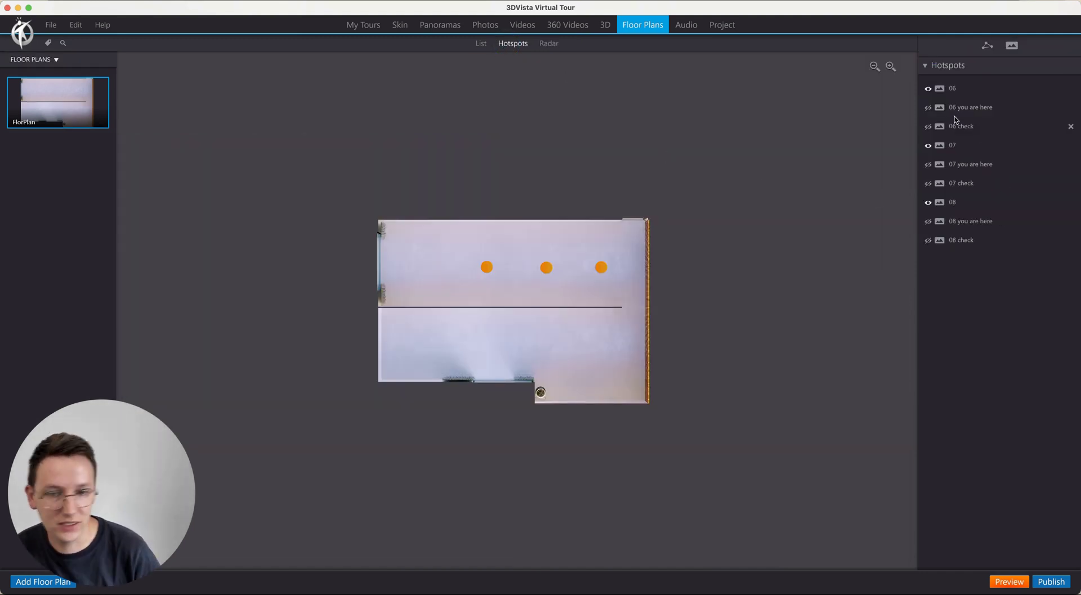
pyautogui.click(969, 108)
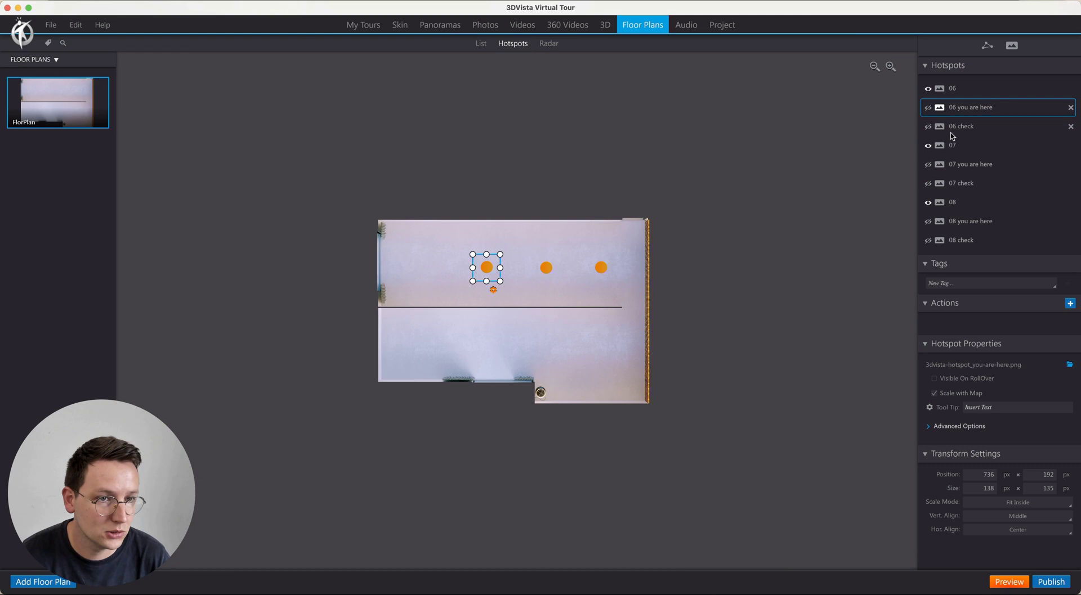
pyautogui.click(928, 107)
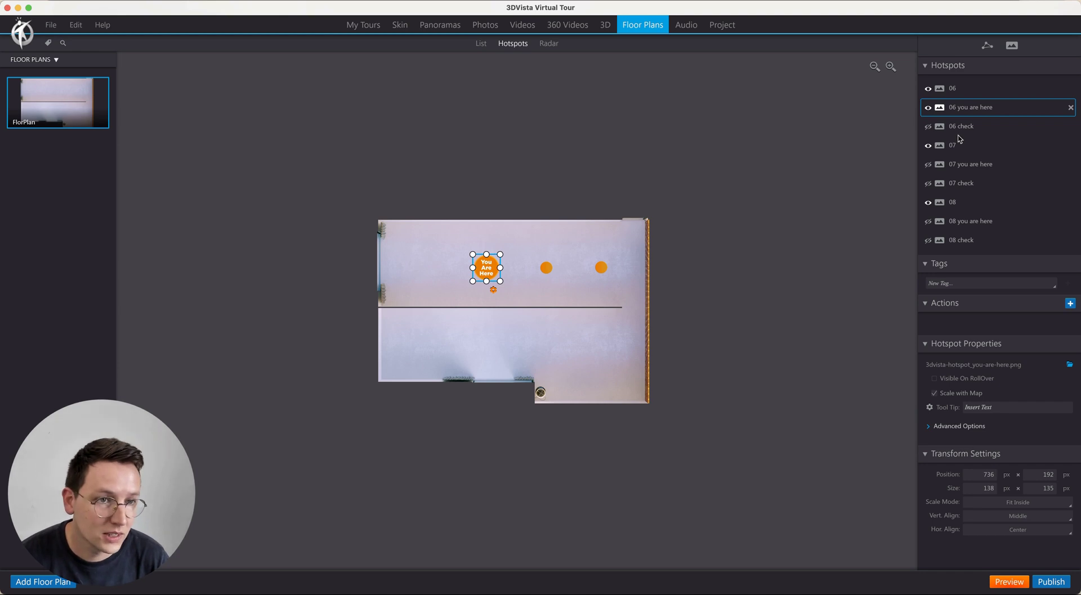
pyautogui.click(928, 165)
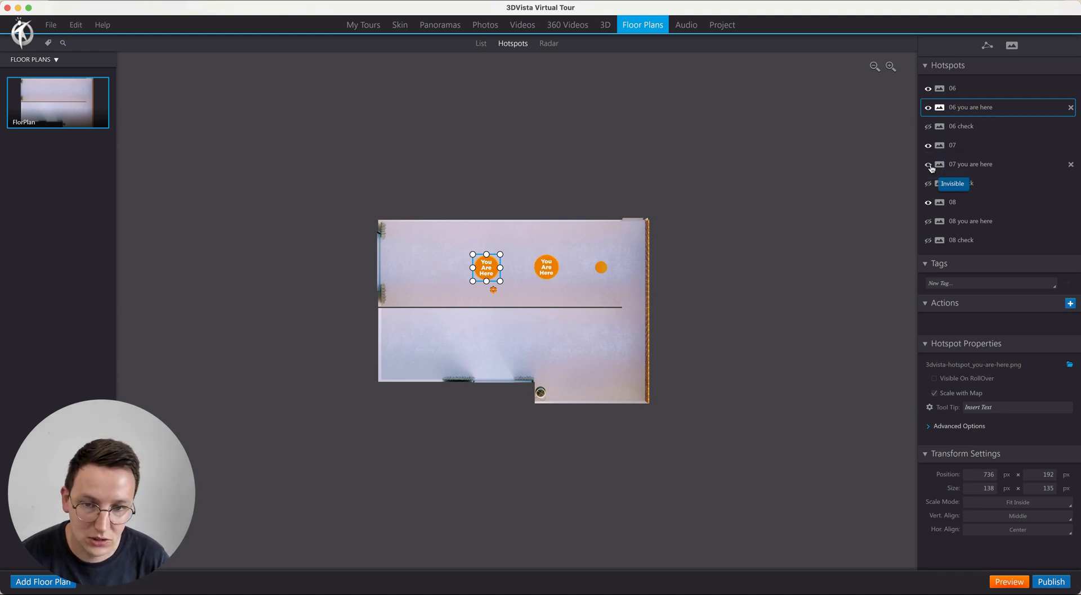
pyautogui.click(927, 222)
pyautogui.click(927, 223)
pyautogui.click(928, 165)
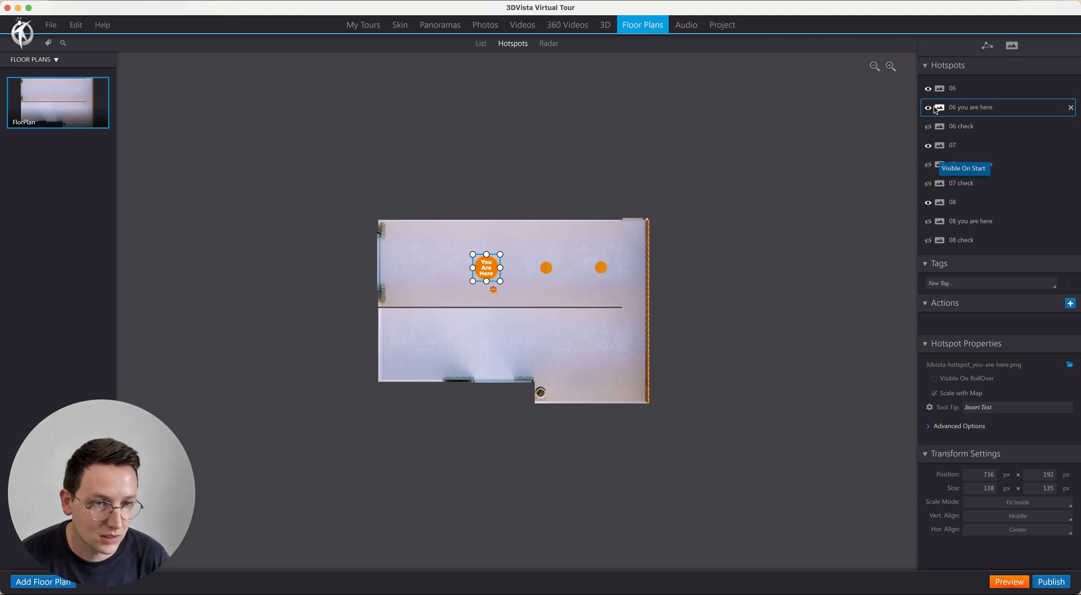
pyautogui.click(927, 108)
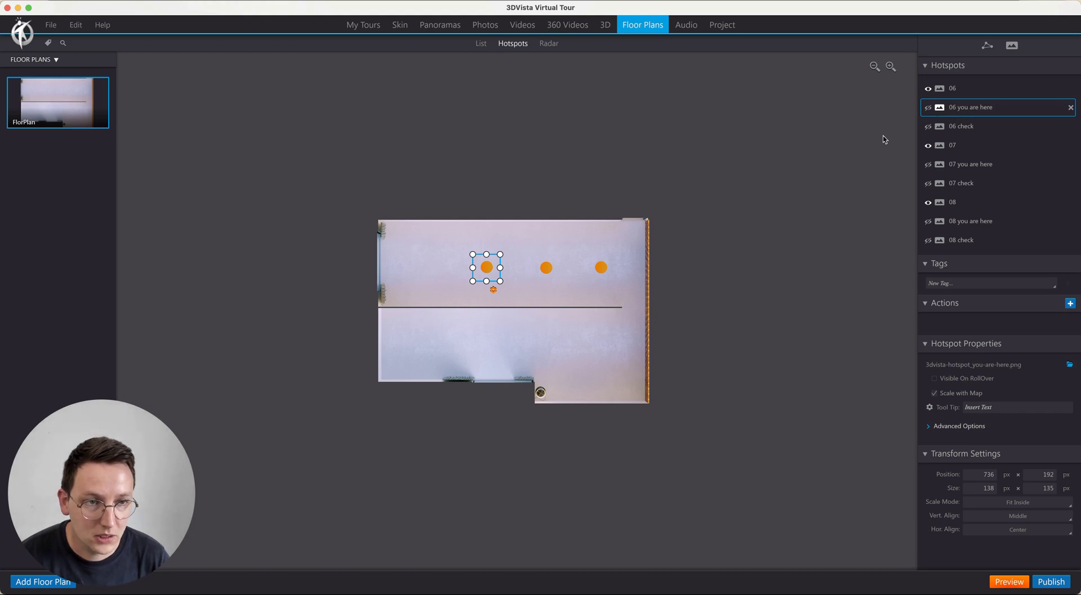
pyautogui.click(446, 27)
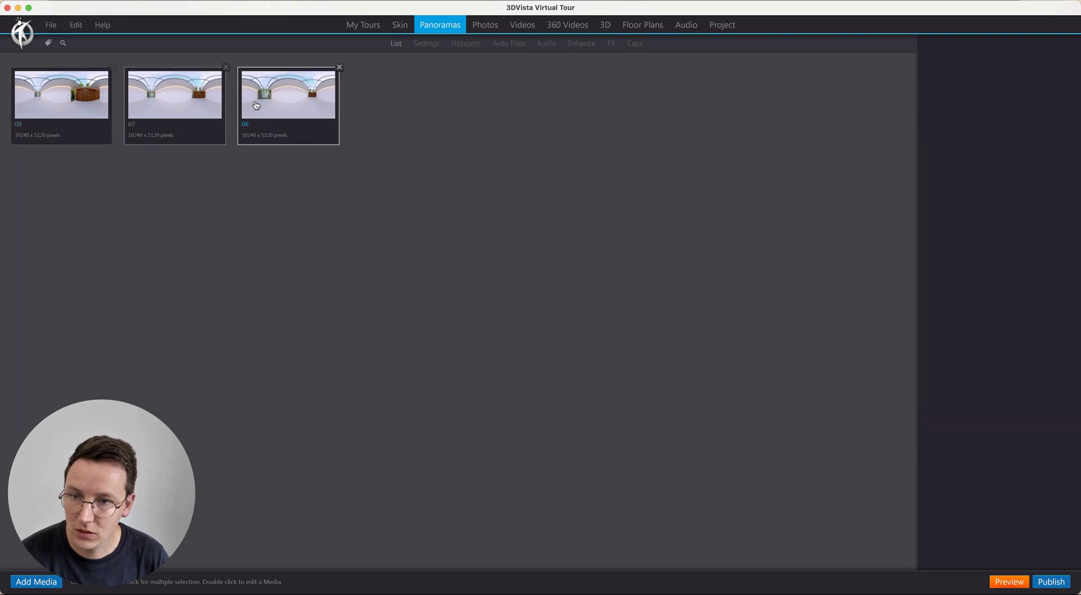
# Step: Give panorama 08 a Show/Hide Hotspots action on FlorPlan toggling 08 and 08 you are here
pyautogui.click(39, 97)
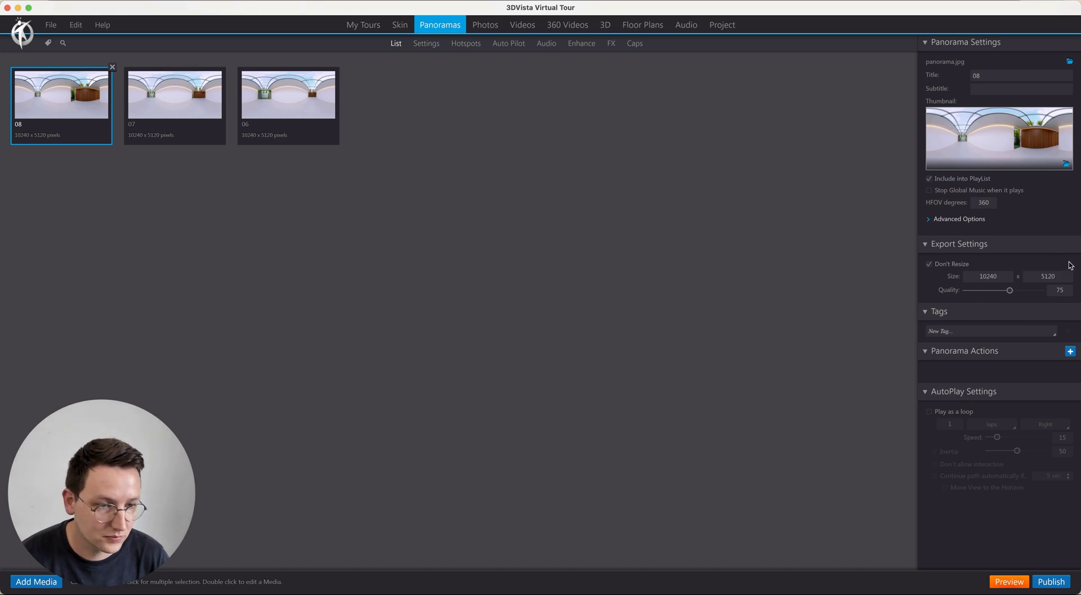
pyautogui.click(1070, 352)
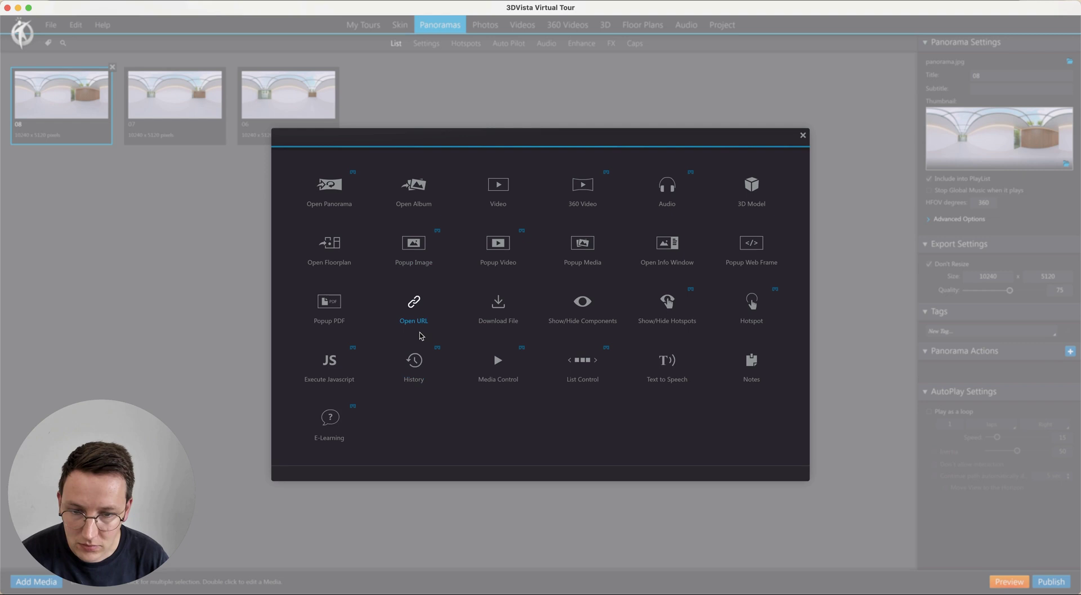
pyautogui.click(677, 310)
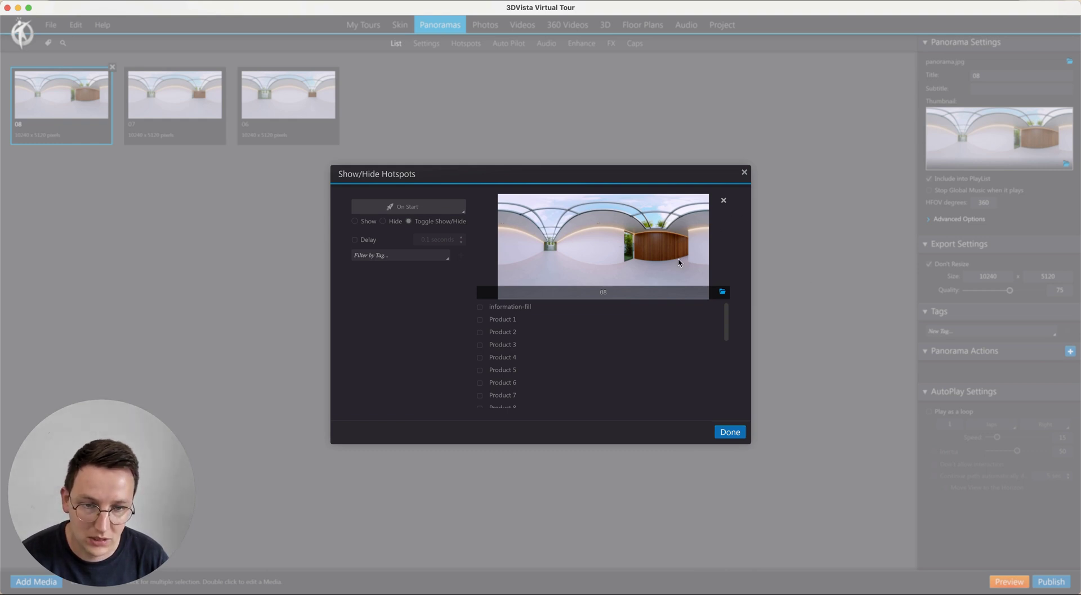
pyautogui.click(722, 292)
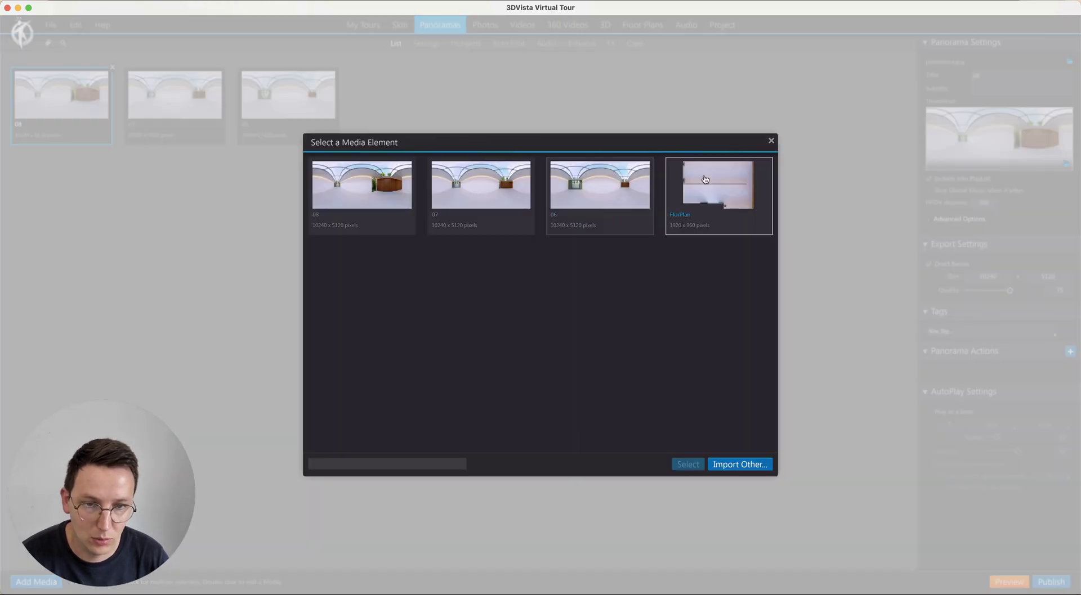
pyautogui.click(717, 191)
pyautogui.doubleClick(717, 192)
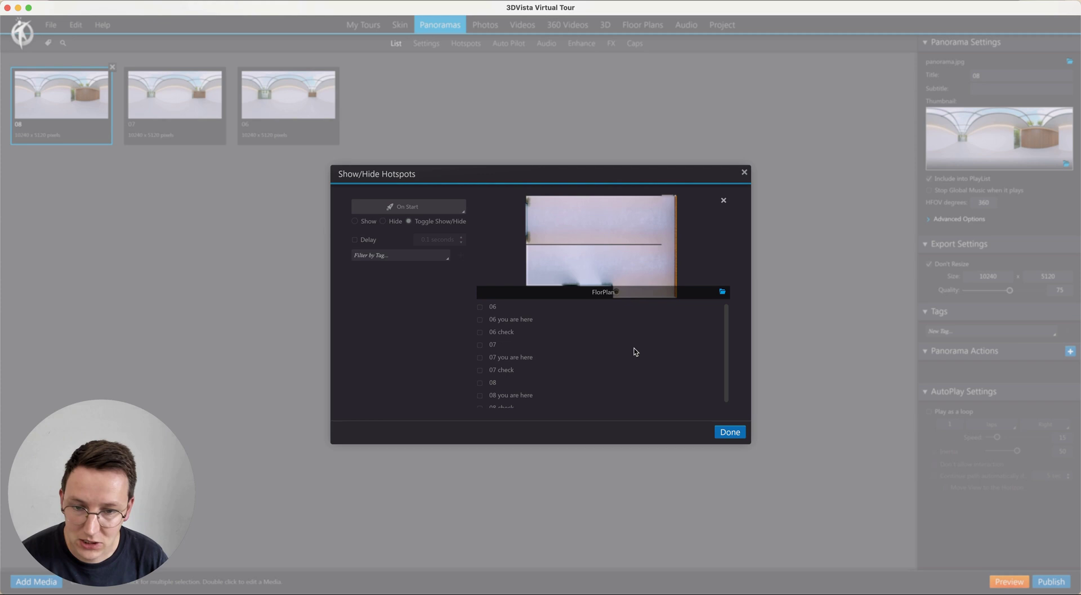
pyautogui.scroll(-1, 505, 394)
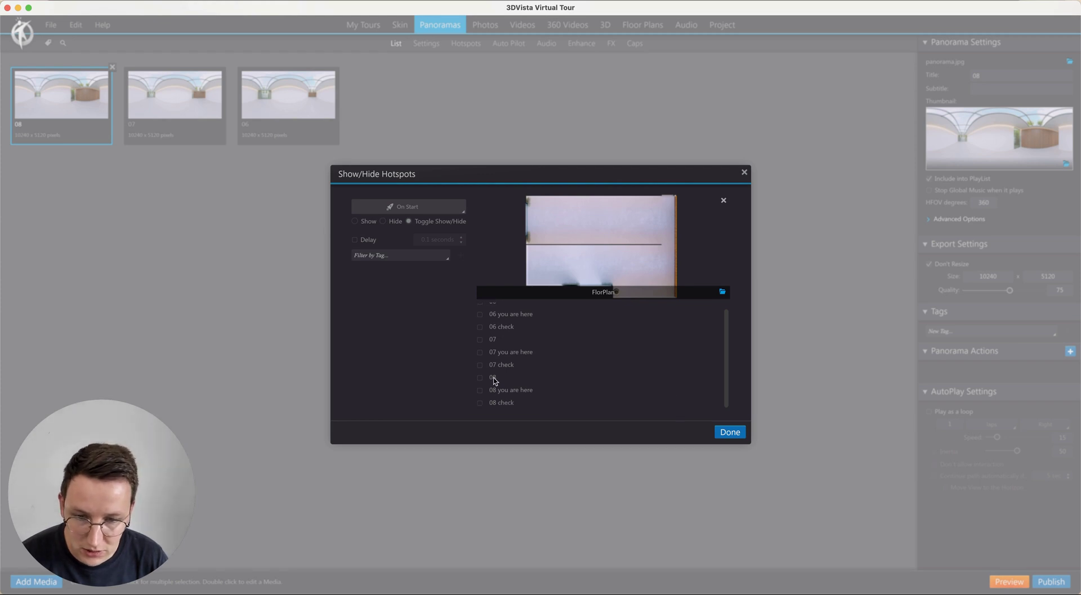
pyautogui.click(503, 391)
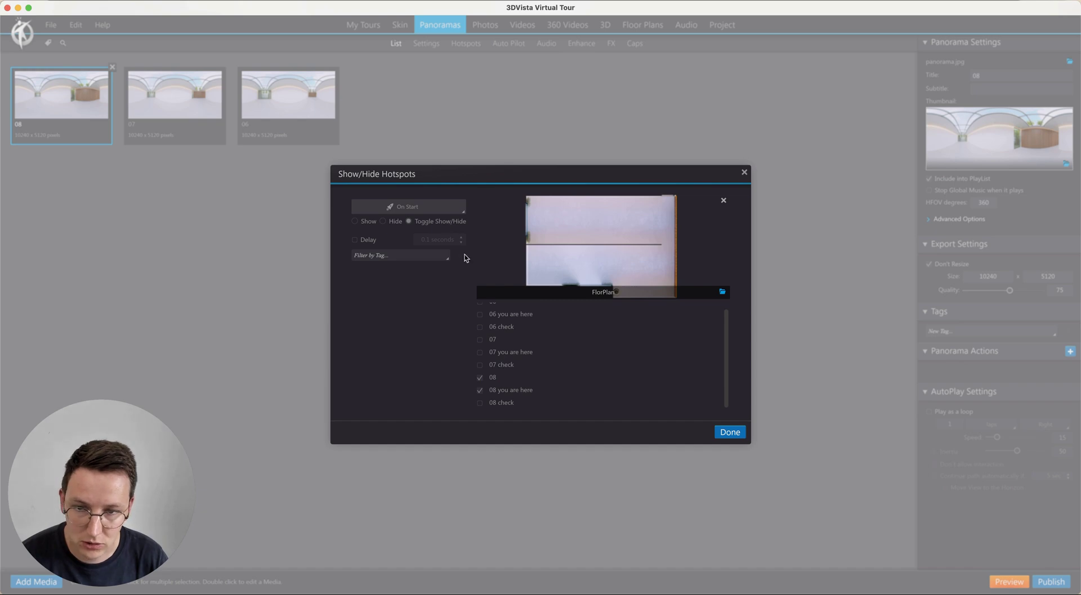
pyautogui.click(728, 434)
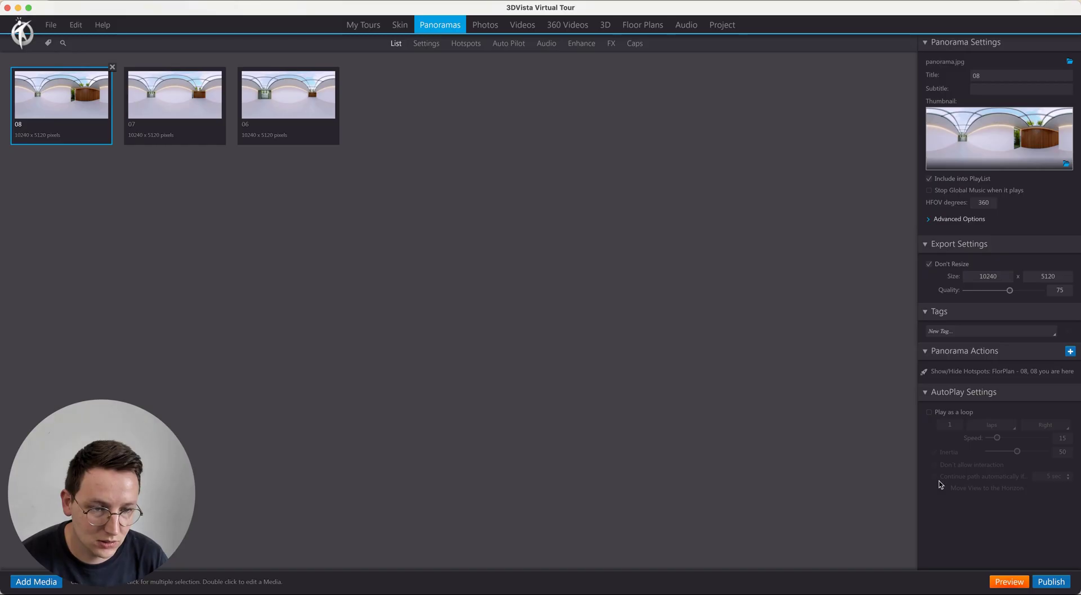
# Step: Duplicate that action with an At End trigger, then preview the tour
pyautogui.click(977, 371)
pyautogui.click(973, 372)
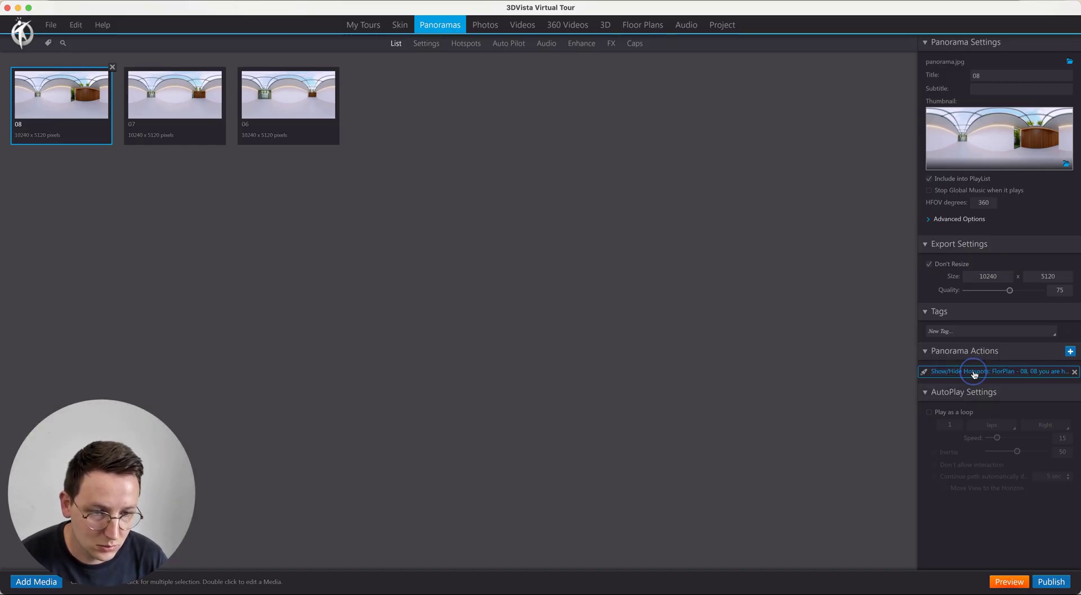
pyautogui.press('super+v')
pyautogui.doubleClick(968, 388)
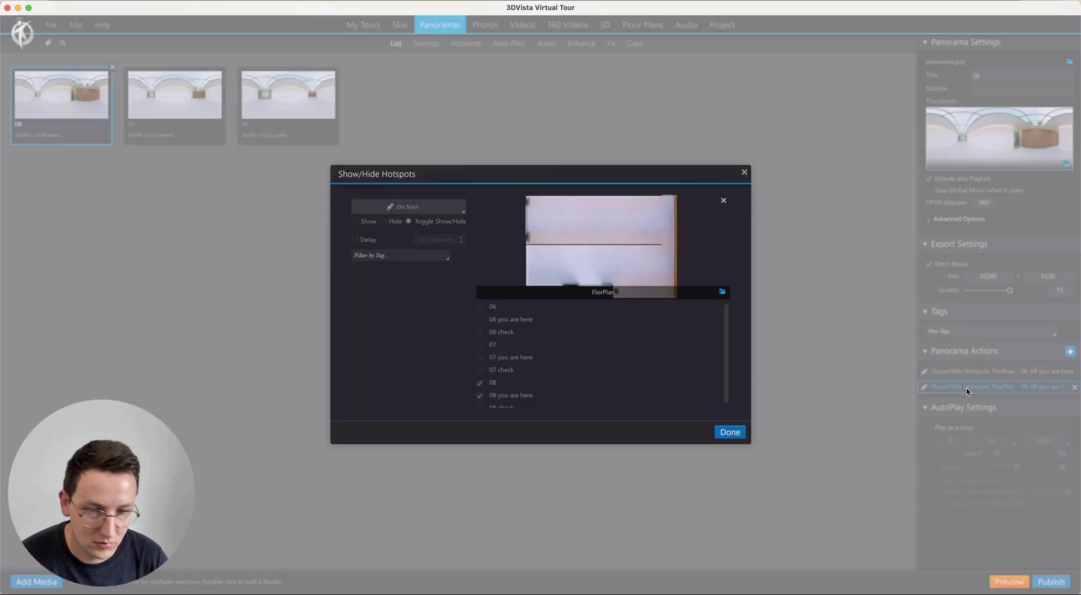
pyautogui.click(393, 207)
pyautogui.click(390, 233)
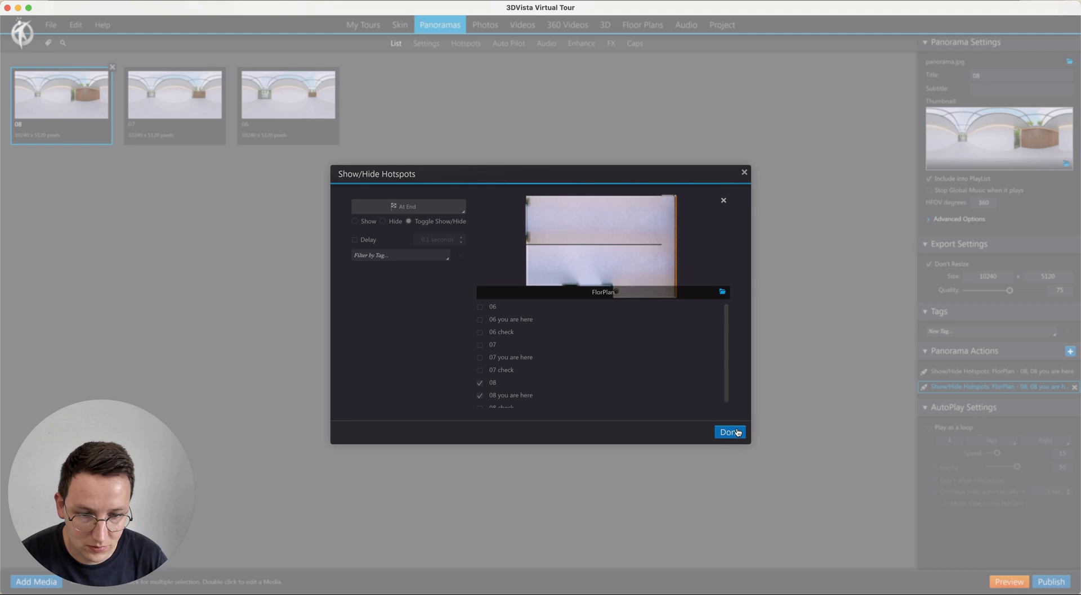
pyautogui.click(732, 434)
pyautogui.click(1001, 581)
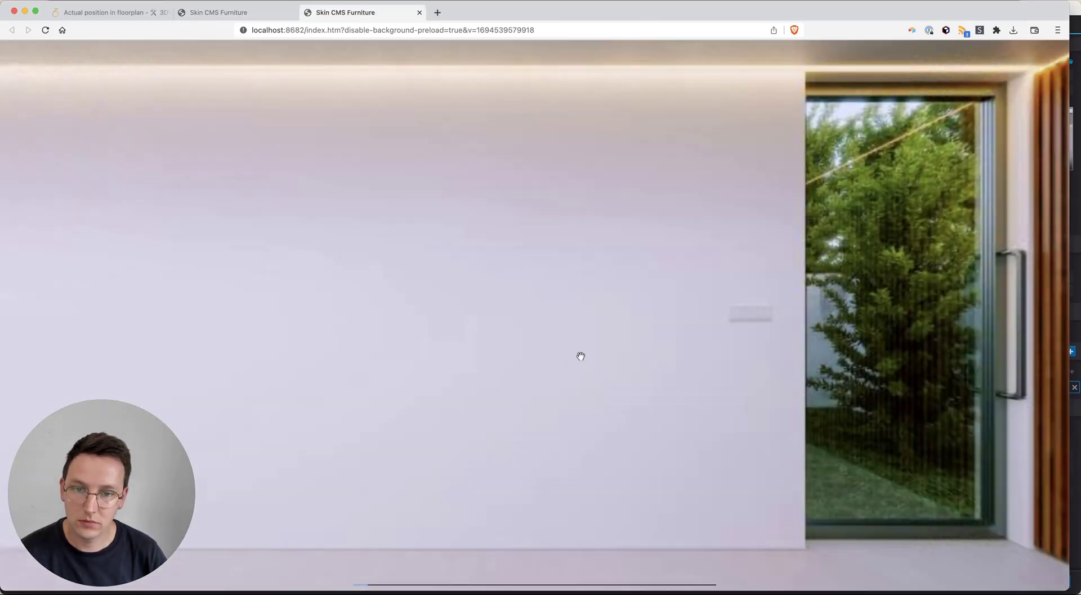
# Step: Walk from the room spot to the wooden wall spot, watching the floor-plan You Are Here marker
pyautogui.moveTo(400, 364); pyautogui.dragTo(816, 356)
pyautogui.moveTo(411, 352); pyautogui.dragTo(588, 330)
pyautogui.click(409, 435)
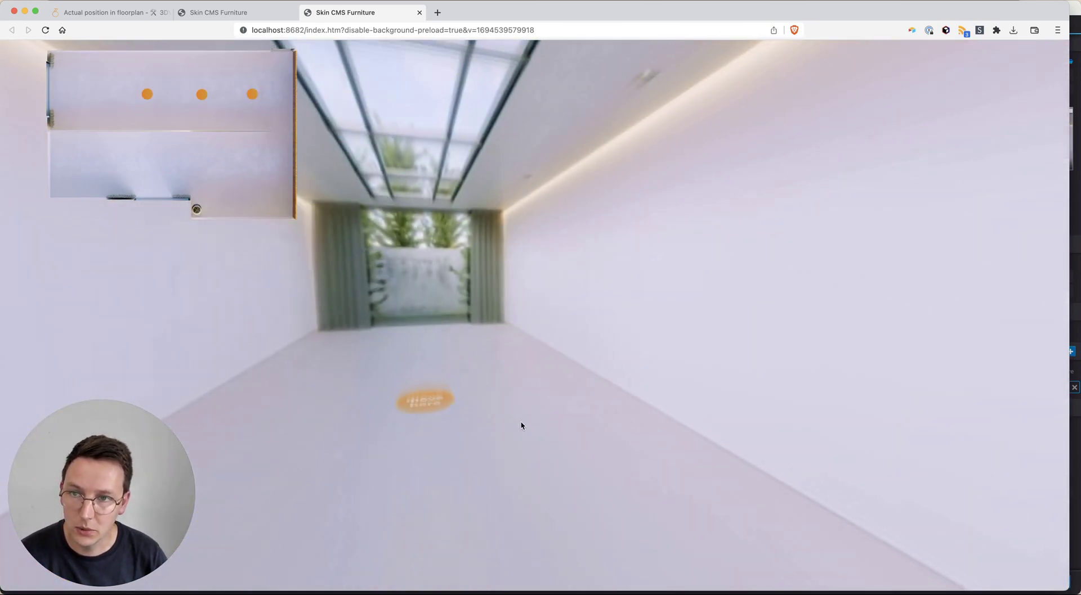
pyautogui.moveTo(755, 422); pyautogui.dragTo(559, 390)
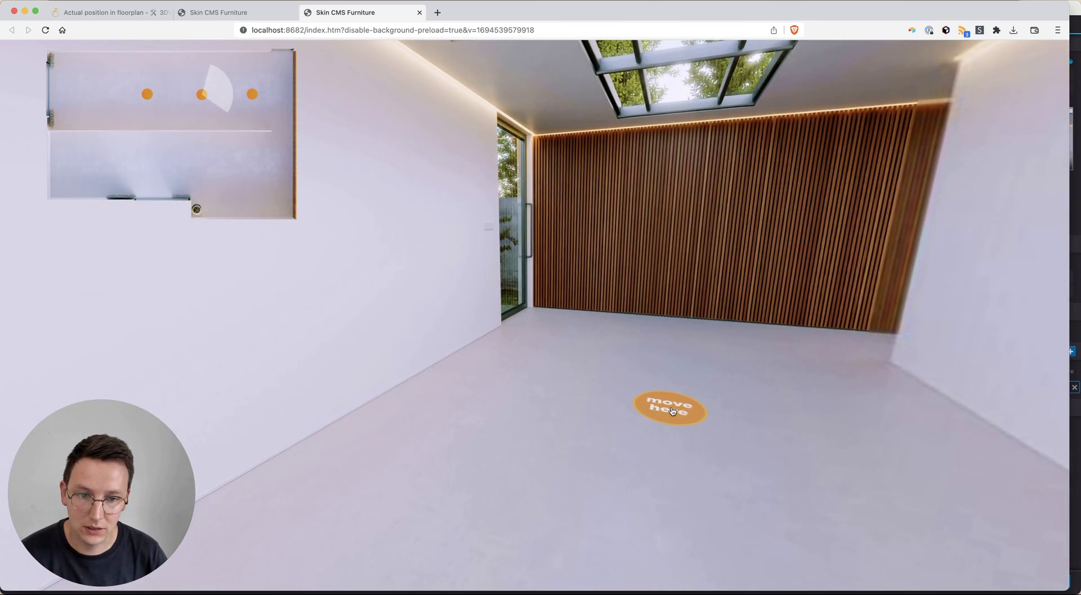
pyautogui.click(671, 409)
pyautogui.moveTo(565, 393); pyautogui.dragTo(811, 388)
pyautogui.moveTo(633, 377); pyautogui.dragTo(653, 385)
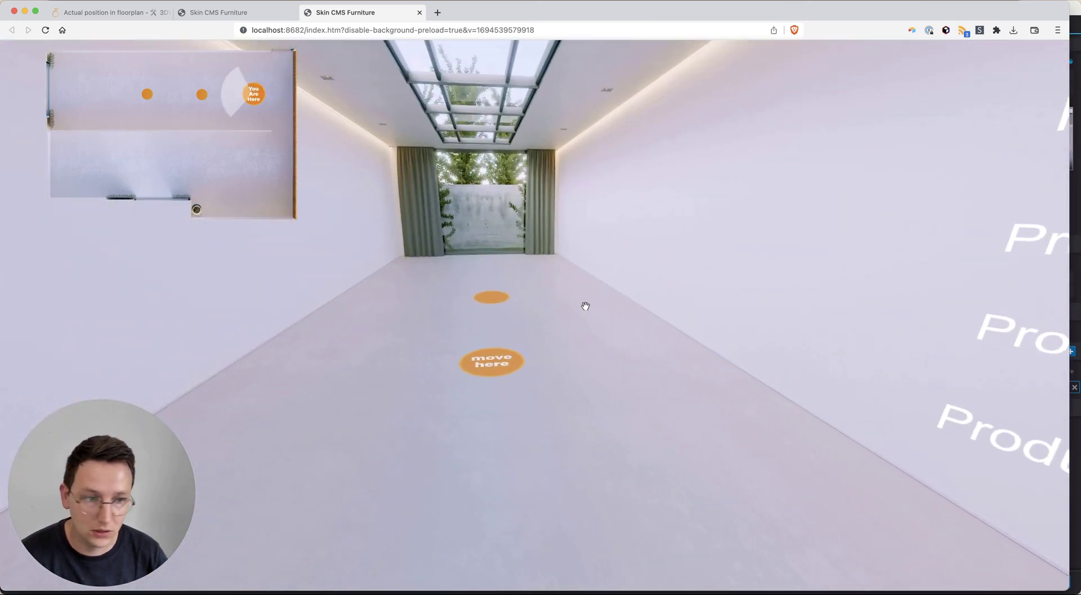
# Step: Copy both floor-plan actions from panorama 08 and paste them into panorama 07
pyautogui.click(1074, 442)
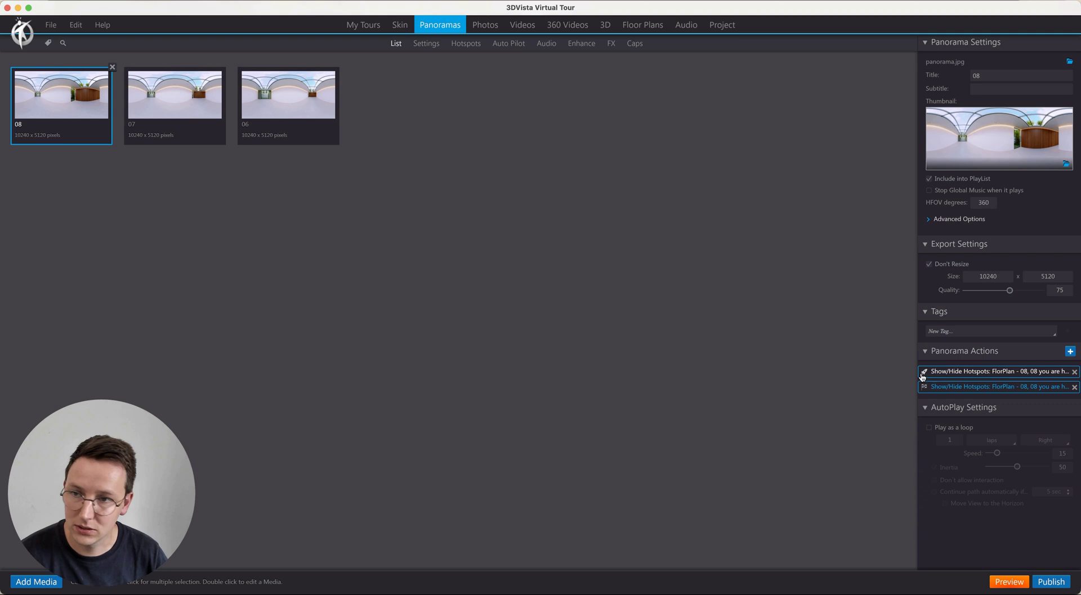
pyautogui.click(1002, 371)
pyautogui.keyDown('super'); pyautogui.click(968, 387); pyautogui.keyUp('super')
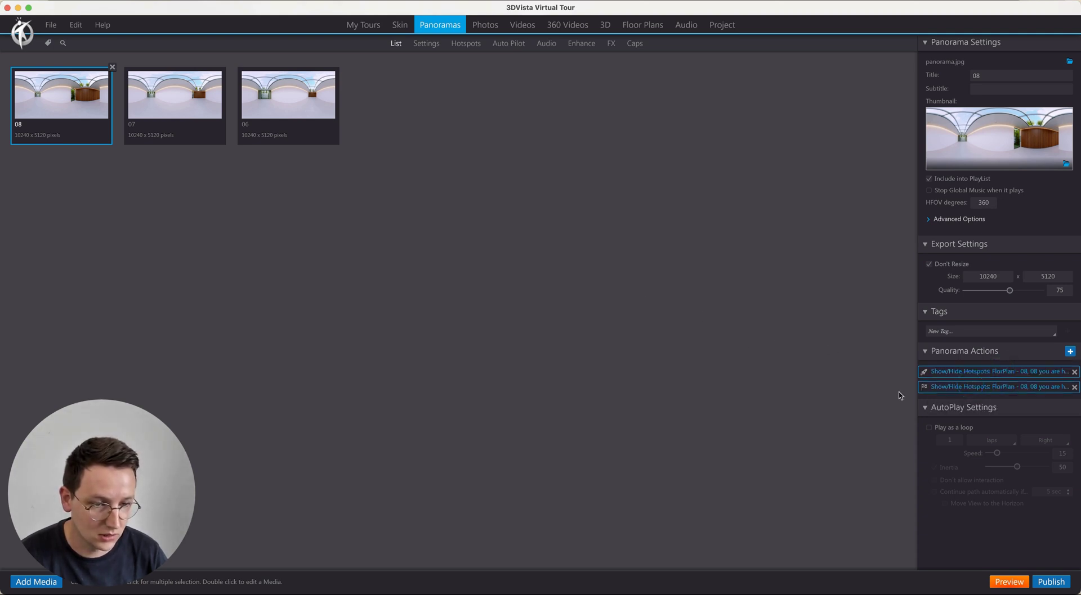
pyautogui.click(164, 101)
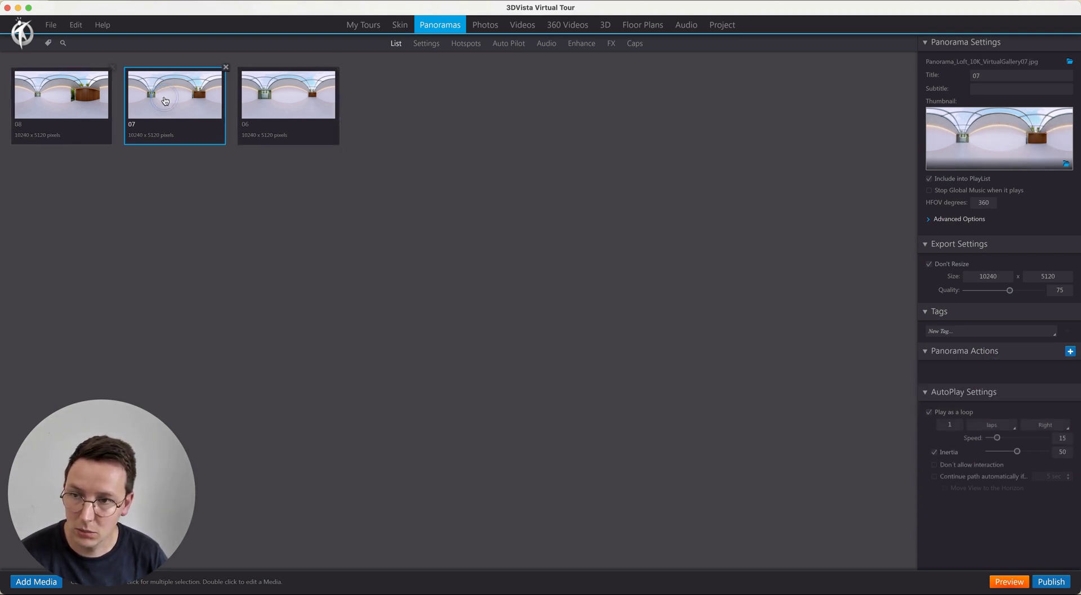
pyautogui.press('super+v')
# Step: Change the On Start action to toggle 07 and 07 you are here instead of 08's hotspots
pyautogui.doubleClick(972, 372)
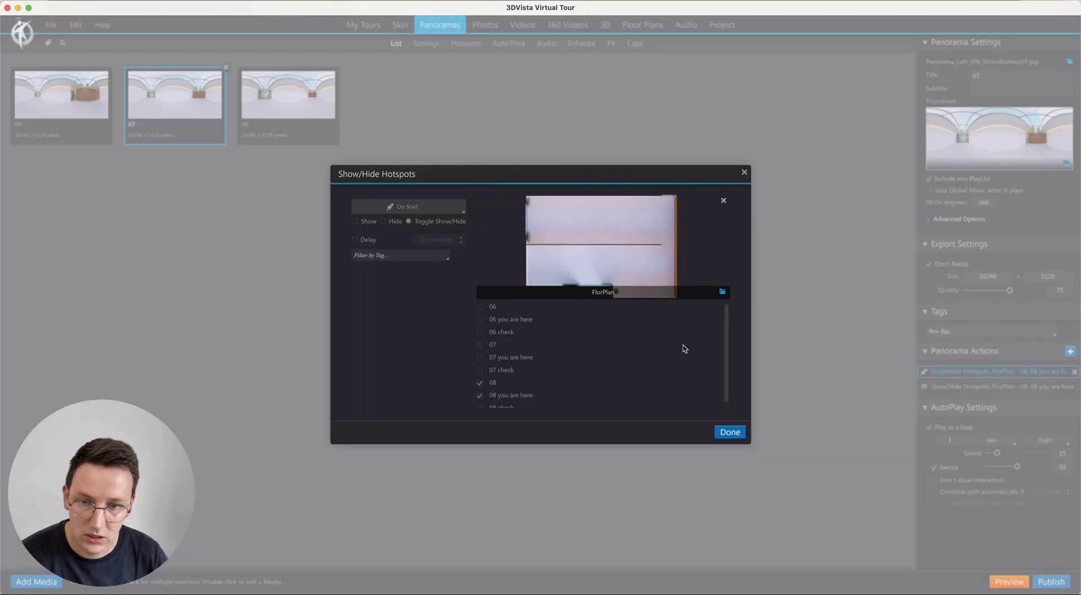
pyautogui.click(493, 384)
pyautogui.click(496, 396)
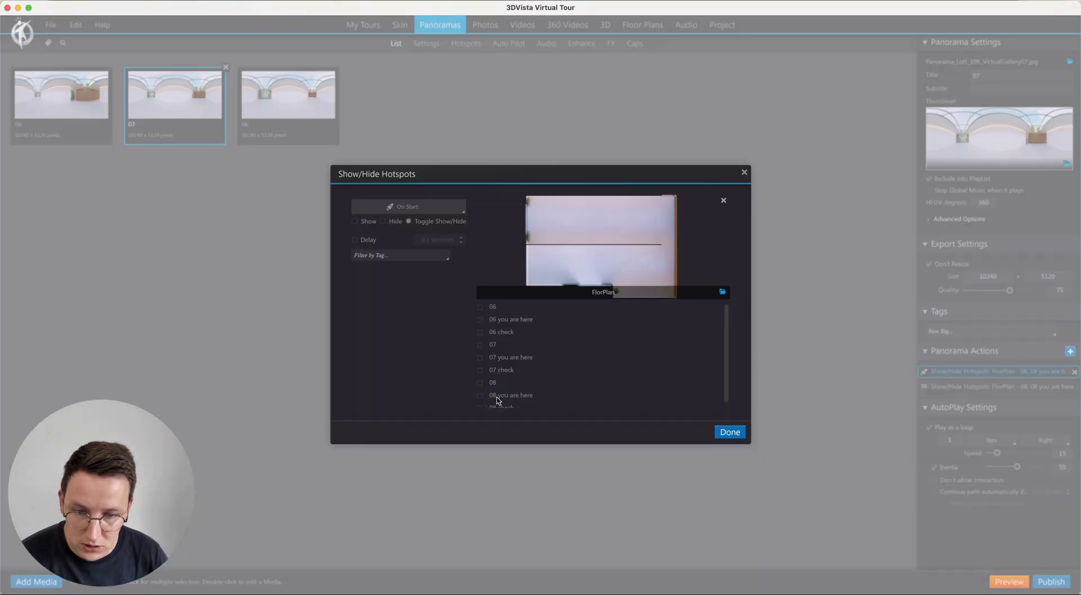
pyautogui.click(493, 345)
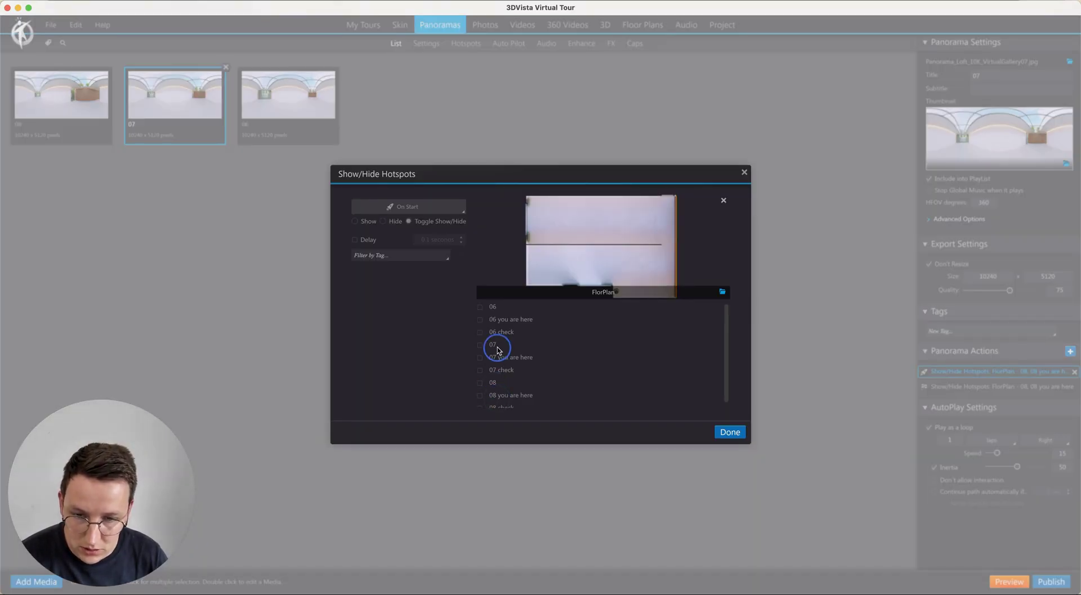
pyautogui.click(496, 358)
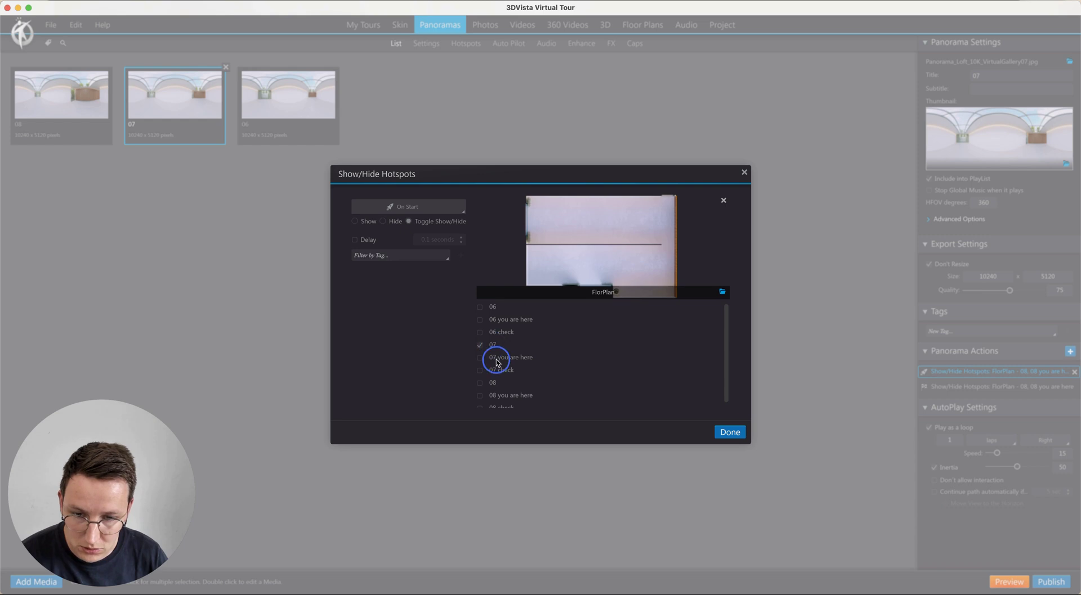
pyautogui.click(729, 432)
# Step: Make the same swap in the At End action, replacing 08's hotspots with 07's
pyautogui.doubleClick(990, 387)
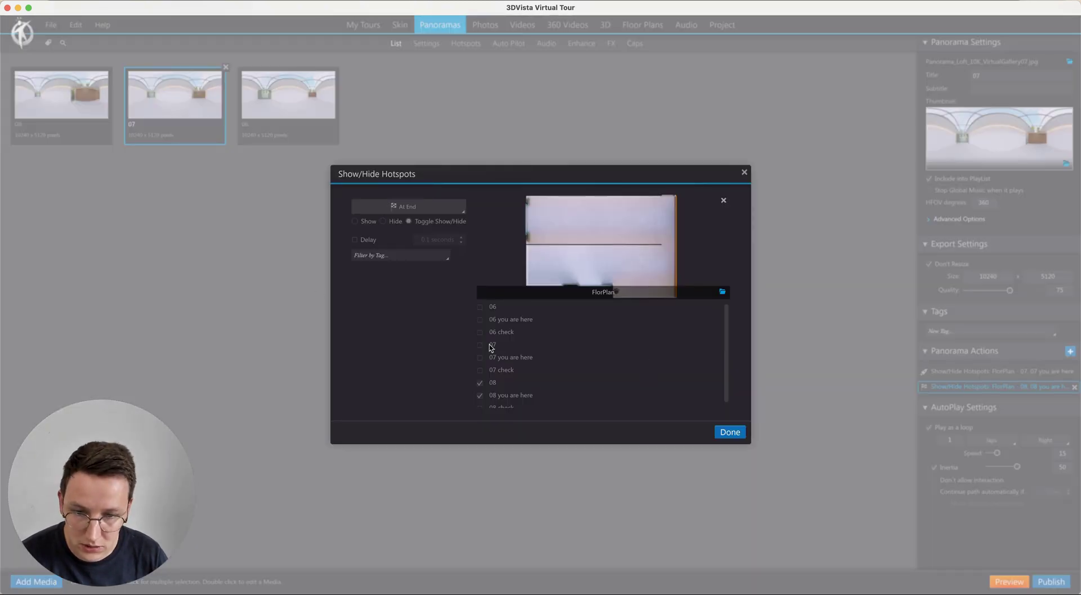
pyautogui.click(489, 345)
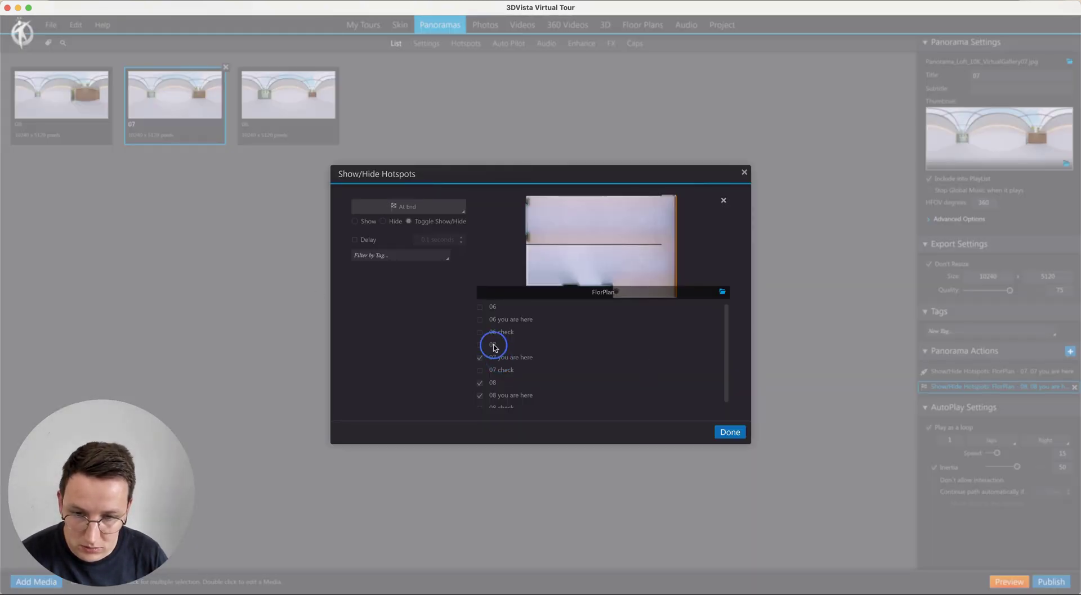
pyautogui.click(492, 383)
pyautogui.click(500, 397)
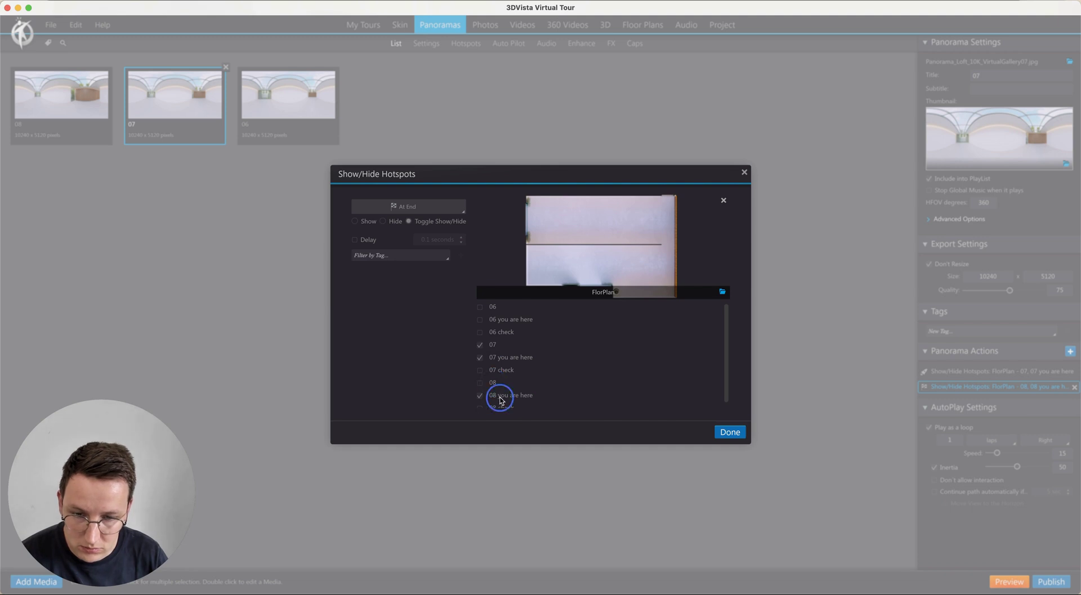
pyautogui.click(728, 432)
pyautogui.press('Right')
# Step: Paste both actions into panorama 06 and switch the first to hotspots 06 and 06 you are here
pyautogui.press('super+v')
pyautogui.doubleClick(979, 372)
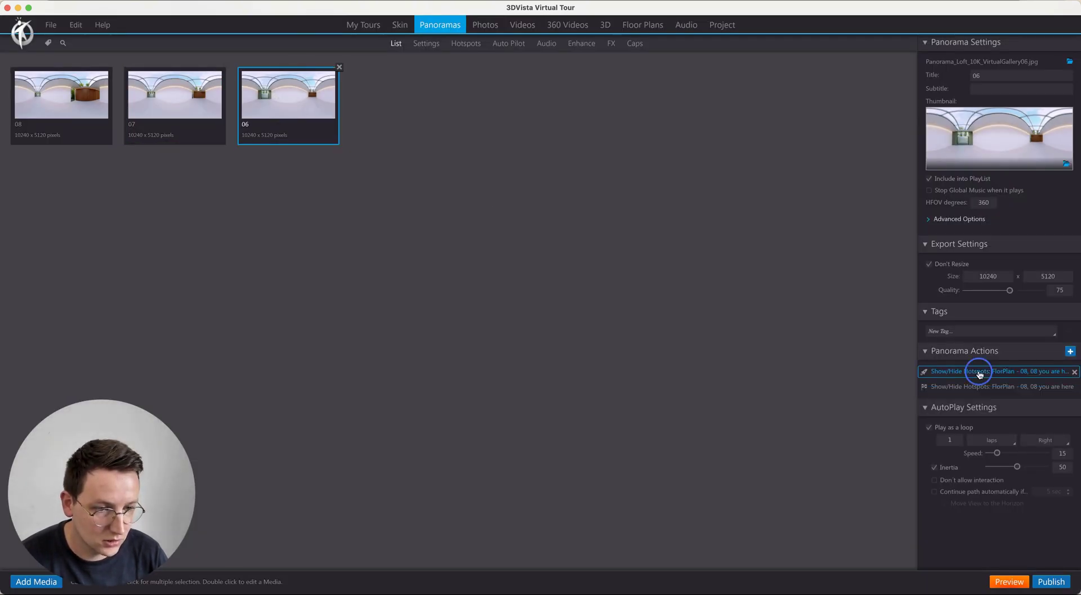
pyautogui.click(491, 309)
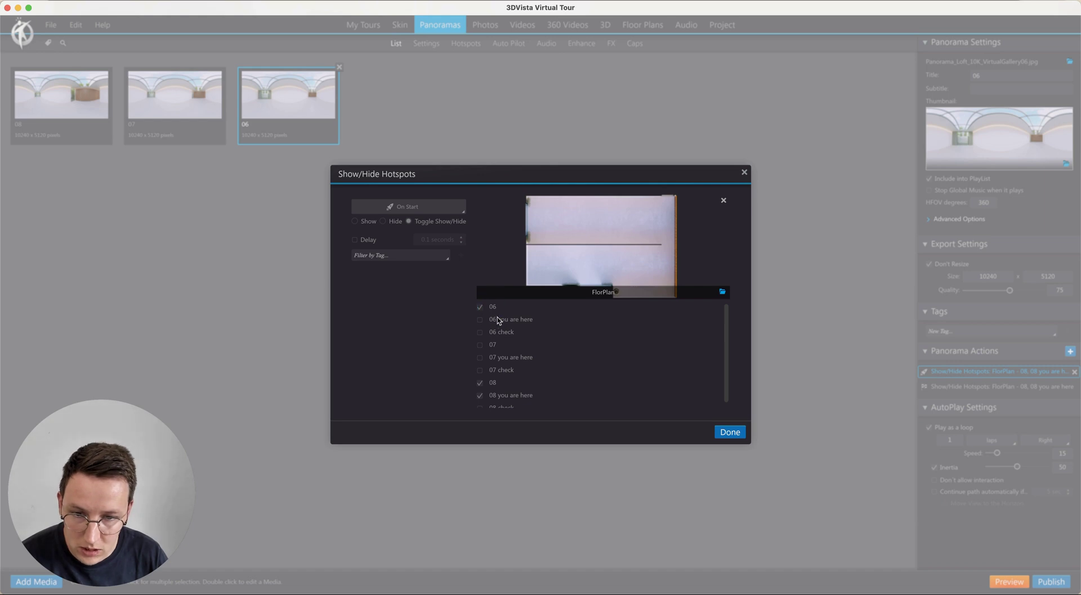
pyautogui.click(498, 319)
pyautogui.click(488, 384)
pyautogui.click(495, 396)
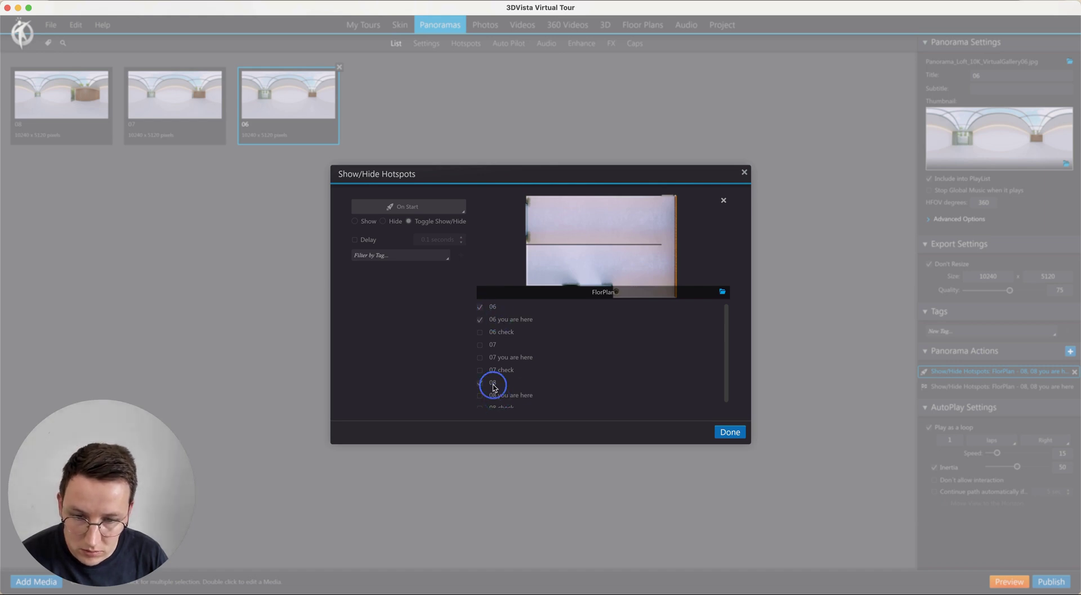
pyautogui.click(738, 434)
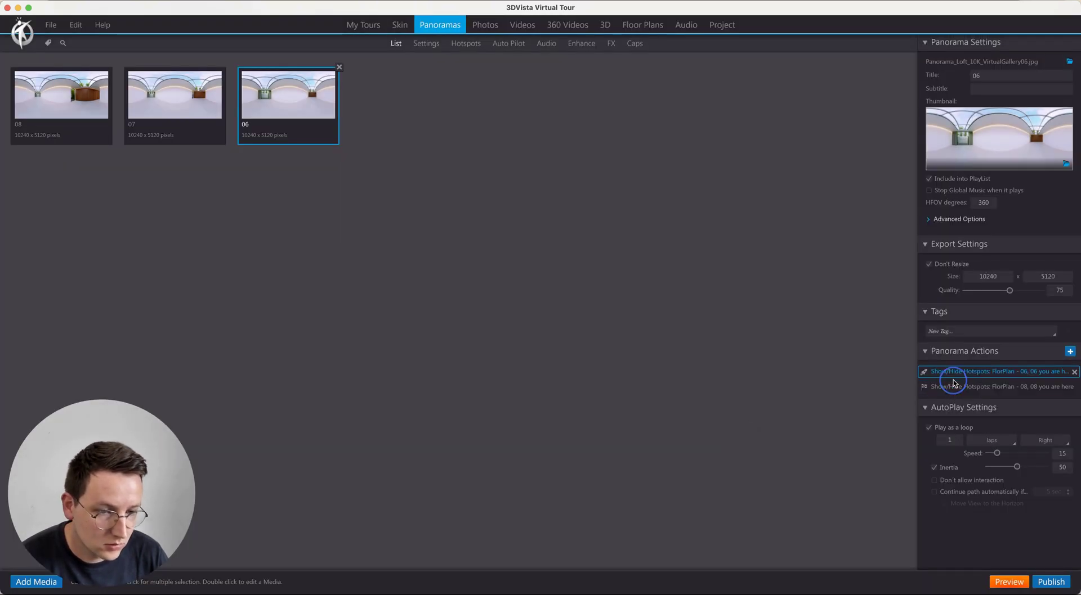
# Step: Swap the second action's 08 hotspots for 06 and 06 you are here
pyautogui.click(952, 389)
pyautogui.doubleClick(953, 388)
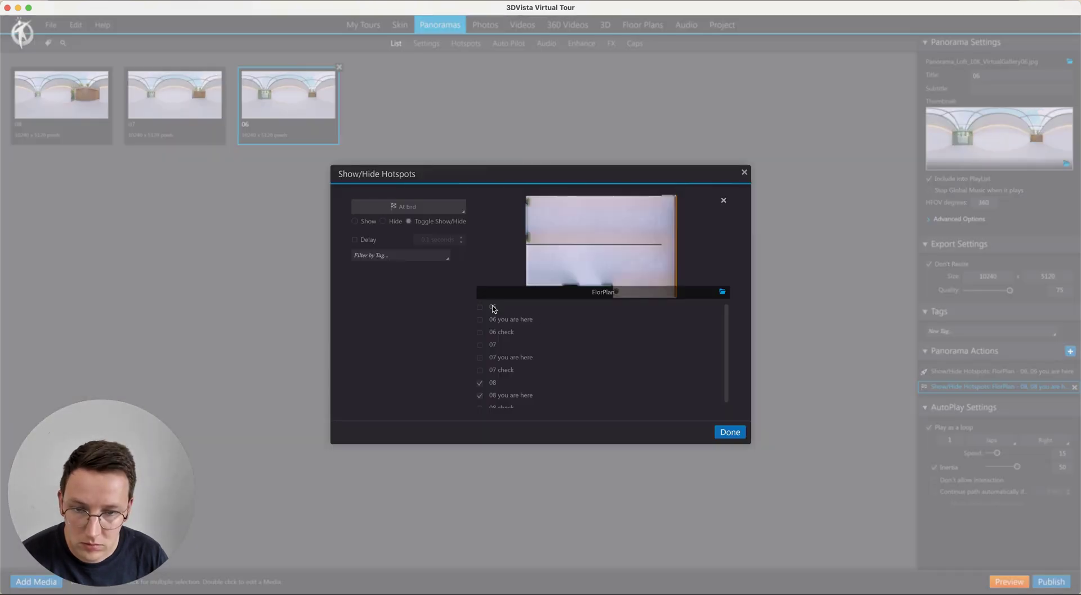
pyautogui.click(493, 384)
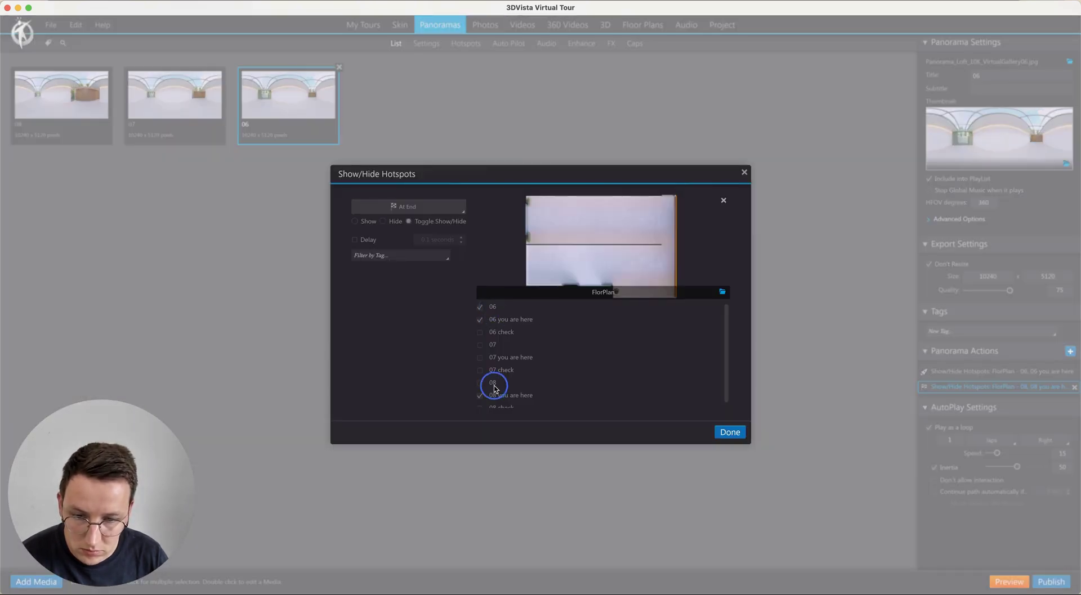
pyautogui.click(494, 395)
pyautogui.click(732, 434)
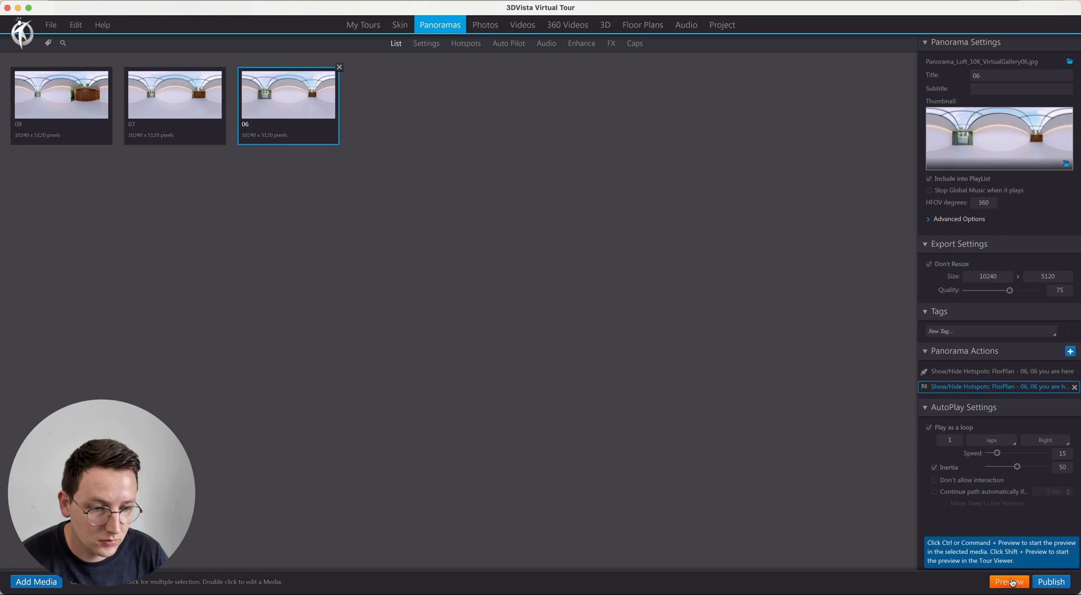
# Step: Launch the preview and walk down the corridor toward the window
pyautogui.click(1050, 582)
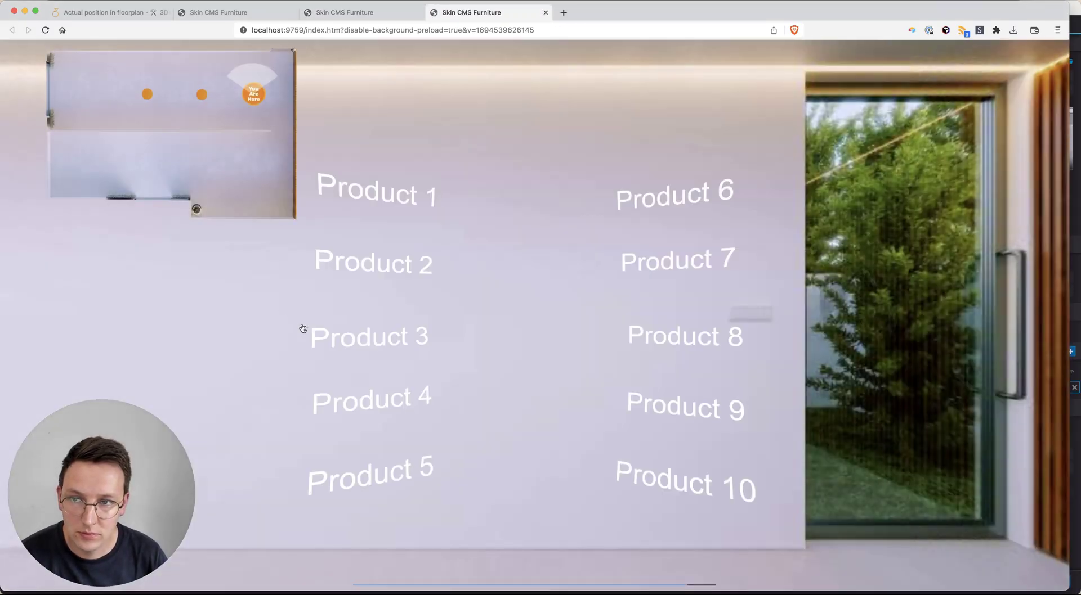
pyautogui.moveTo(302, 330); pyautogui.dragTo(544, 307)
pyautogui.click(468, 453)
pyautogui.click(469, 456)
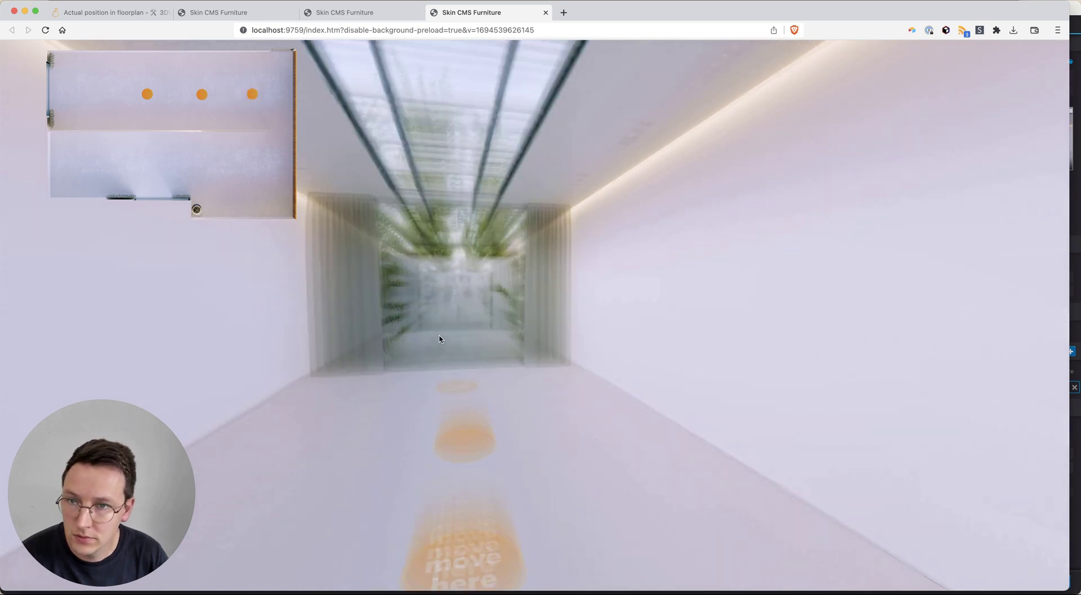
pyautogui.moveTo(582, 321); pyautogui.dragTo(614, 306)
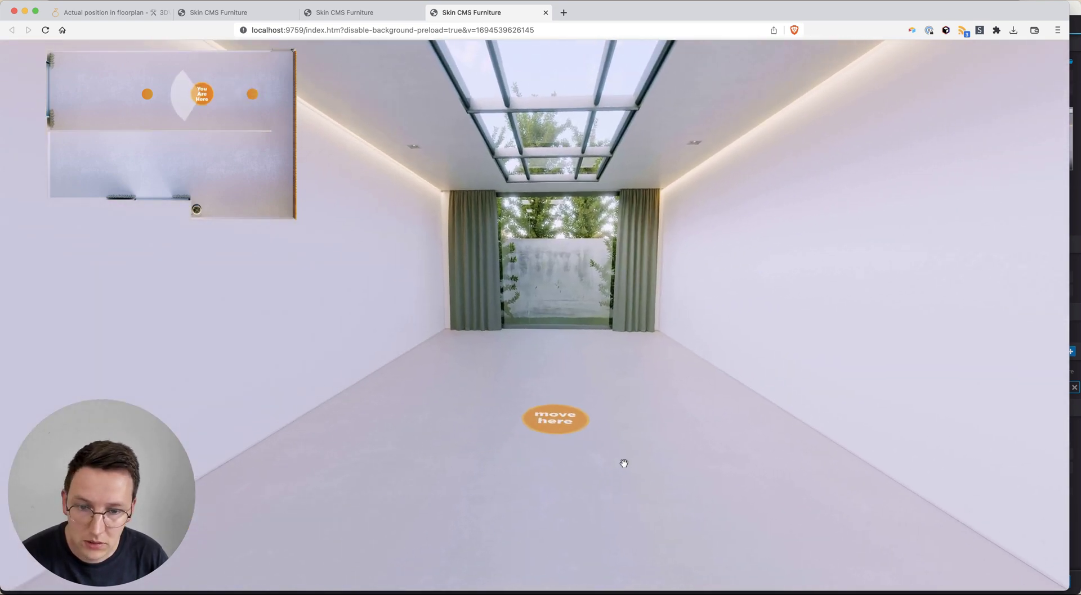
pyautogui.click(556, 417)
# Step: Continue to the spots by the curtain and wood-panelled wall, then return to the editor
pyautogui.moveTo(683, 419)
pyautogui.mouseDown()
pyautogui.moveTo(429, 406)
pyautogui.moveTo(330, 384)
pyautogui.mouseUp()
pyautogui.click(637, 365)
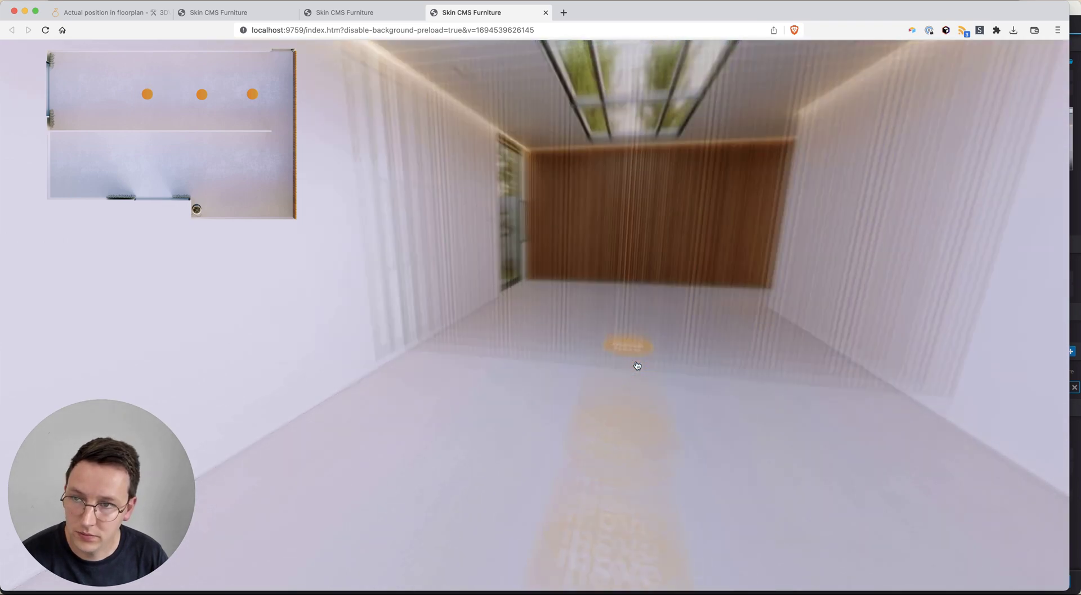
pyautogui.click(627, 397)
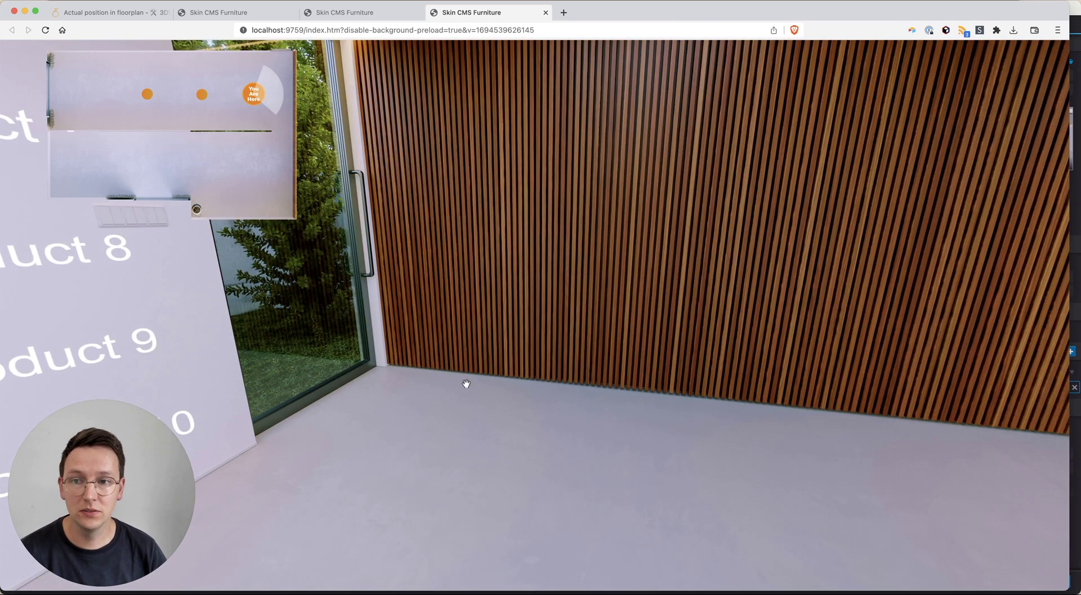
pyautogui.moveTo(277, 373); pyautogui.dragTo(700, 360)
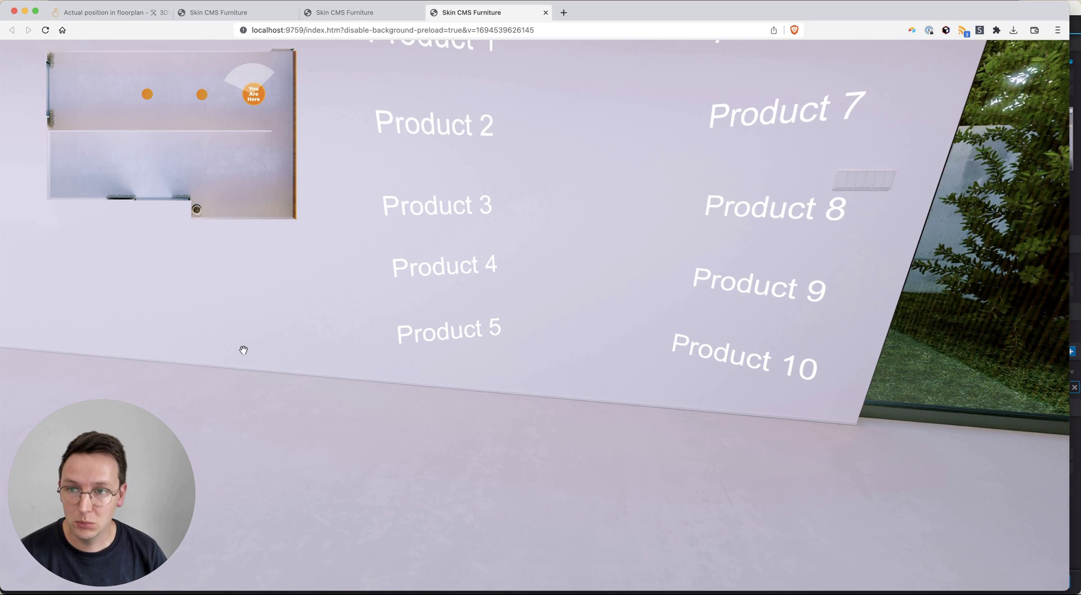
pyautogui.moveTo(243, 350); pyautogui.dragTo(507, 356)
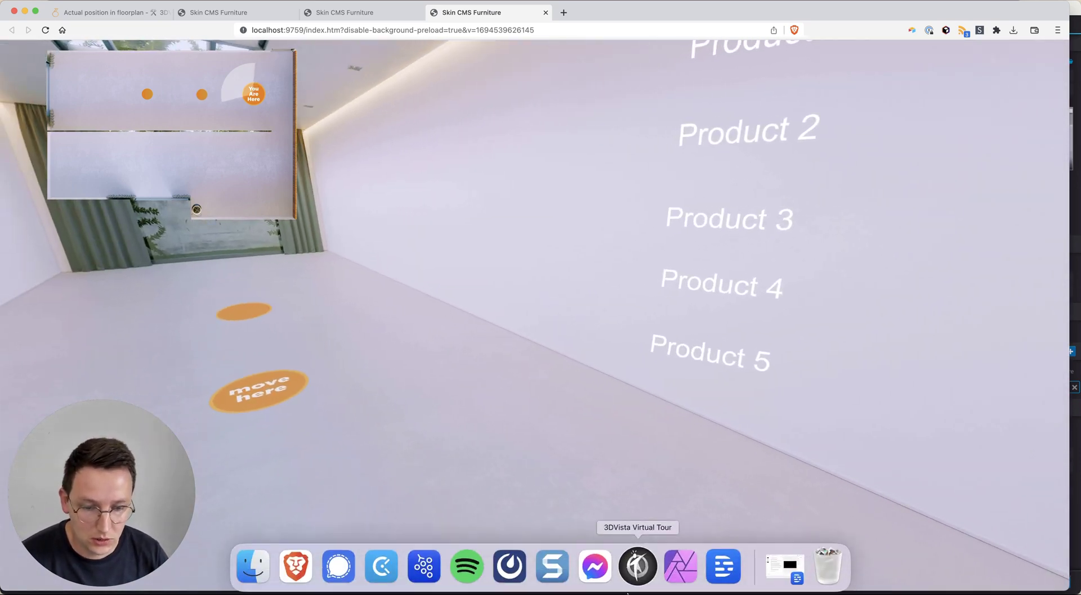
pyautogui.click(1074, 413)
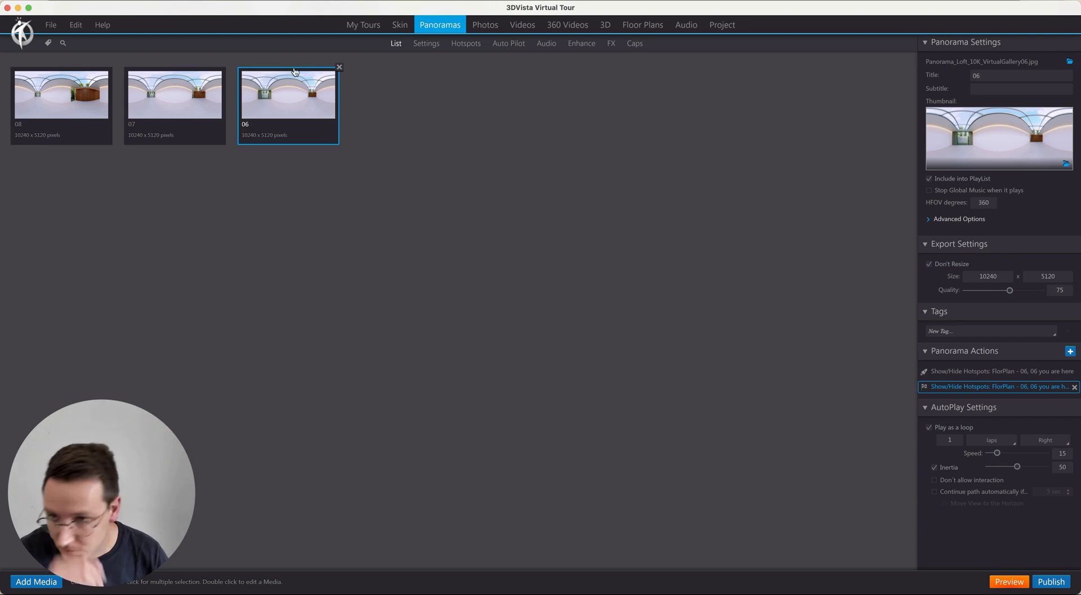
# Step: Open FlorPlan's hotspot editor and toggle the 08 check marker's visibility
pyautogui.click(642, 25)
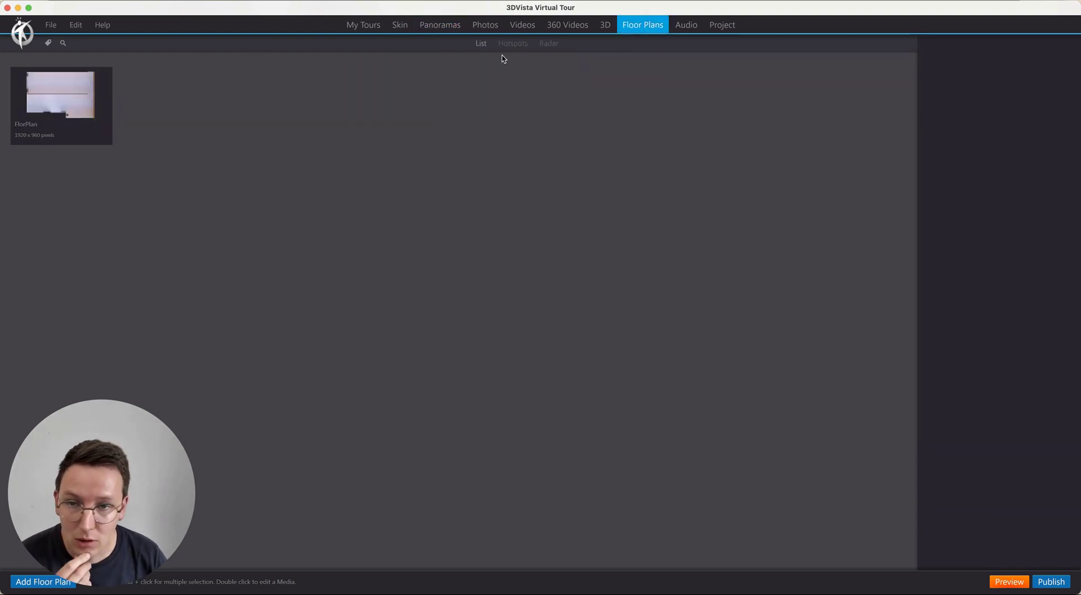
pyautogui.click(67, 106)
pyautogui.doubleClick(68, 107)
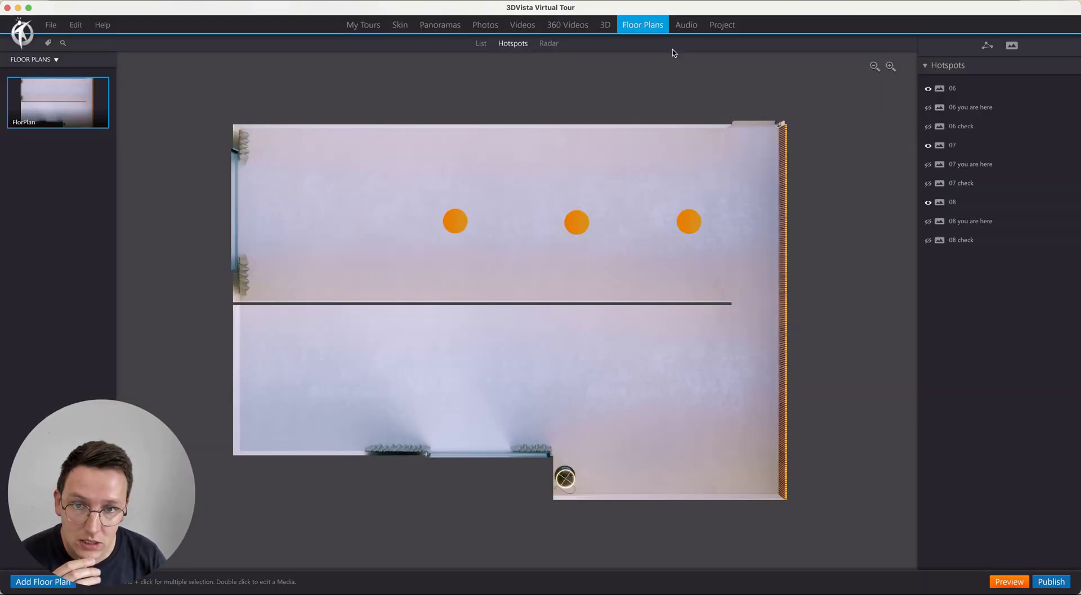
pyautogui.click(690, 226)
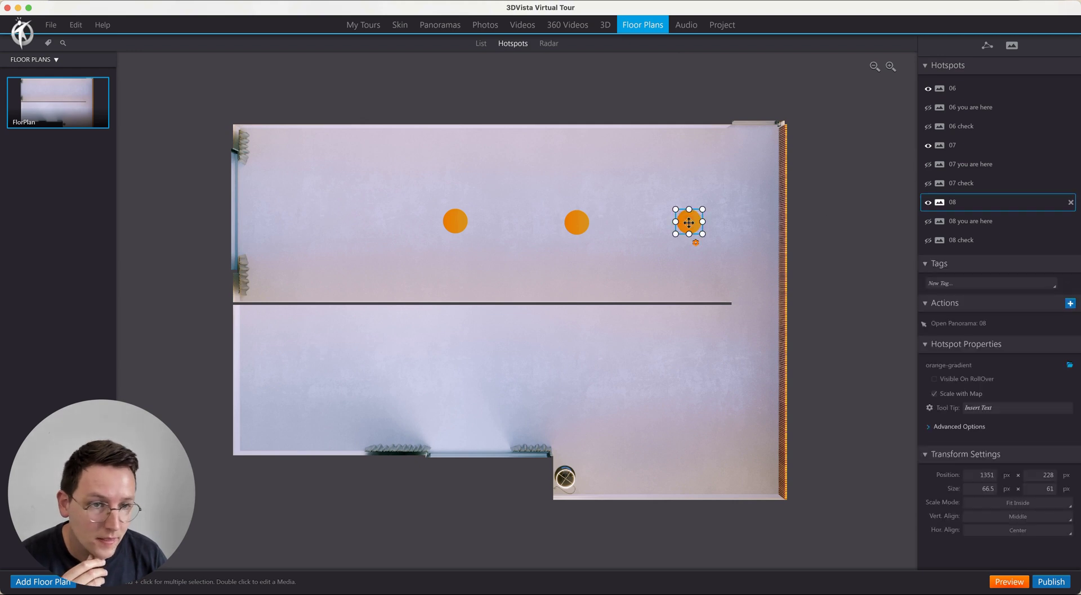
pyautogui.click(932, 242)
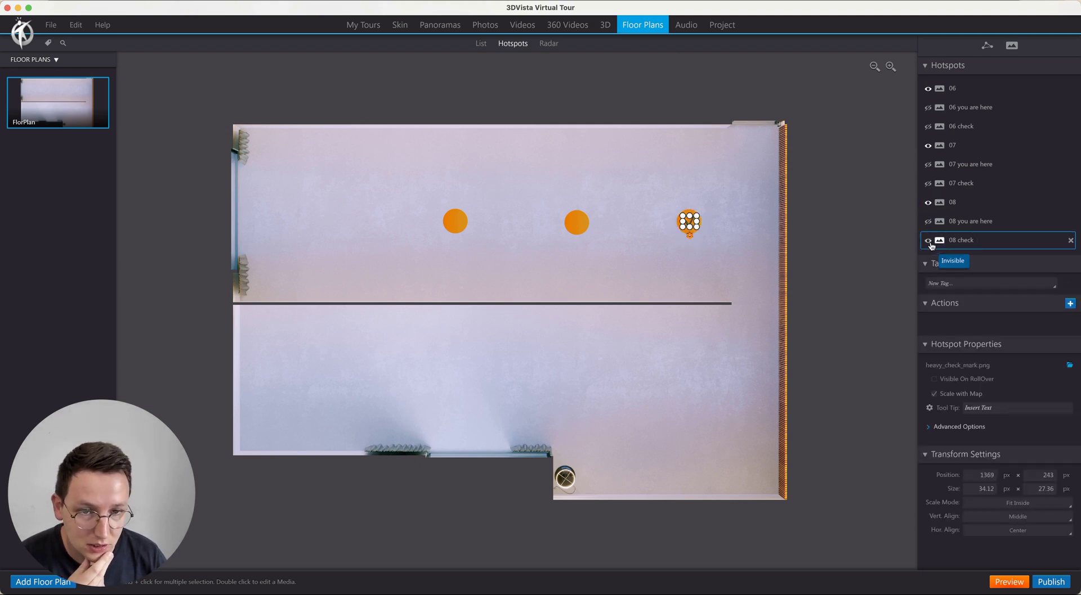
pyautogui.click(929, 242)
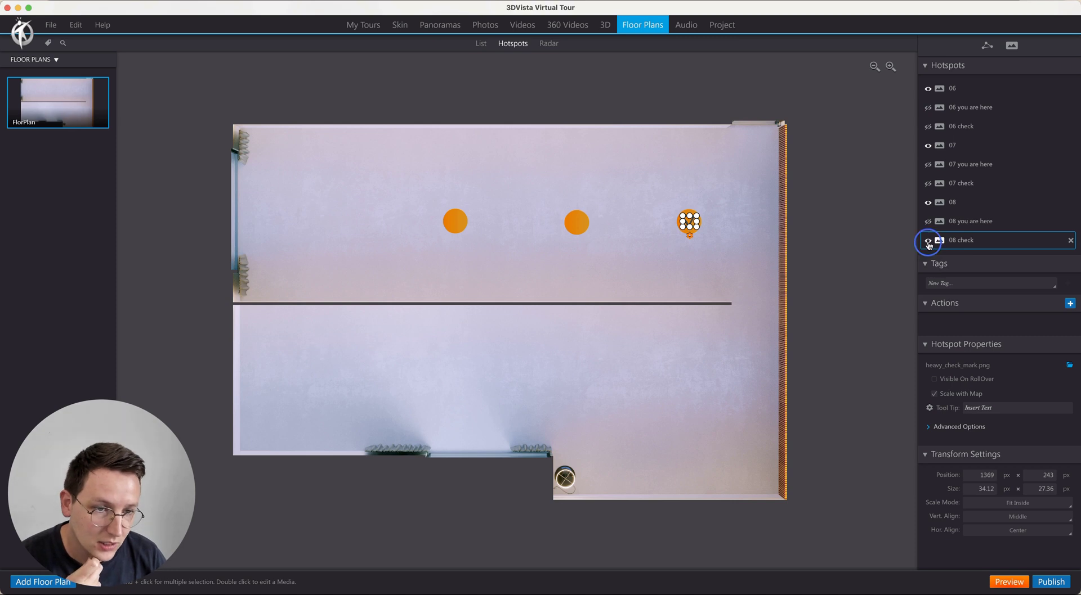
# Step: Toggle the 07 check marker, leave both check markers hidden, and select panorama 08
pyautogui.click(928, 184)
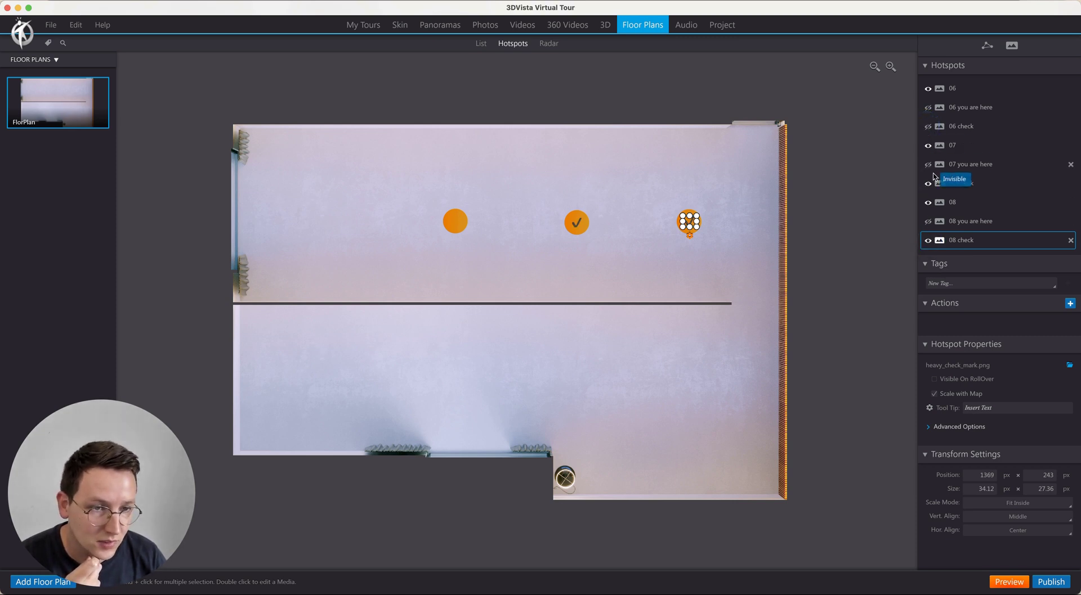
pyautogui.click(928, 203)
pyautogui.click(929, 242)
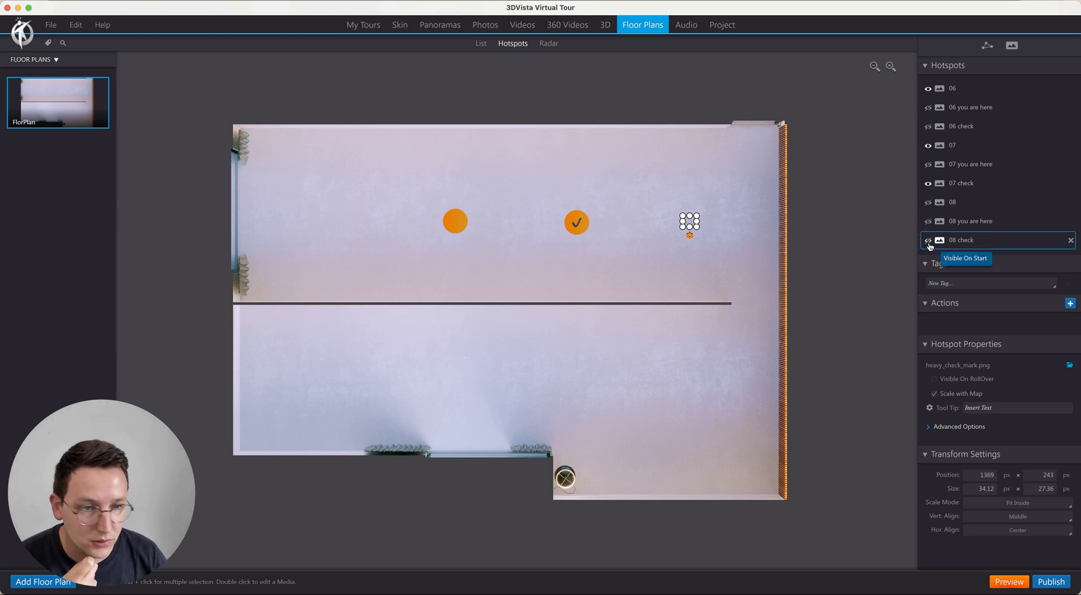
pyautogui.click(927, 204)
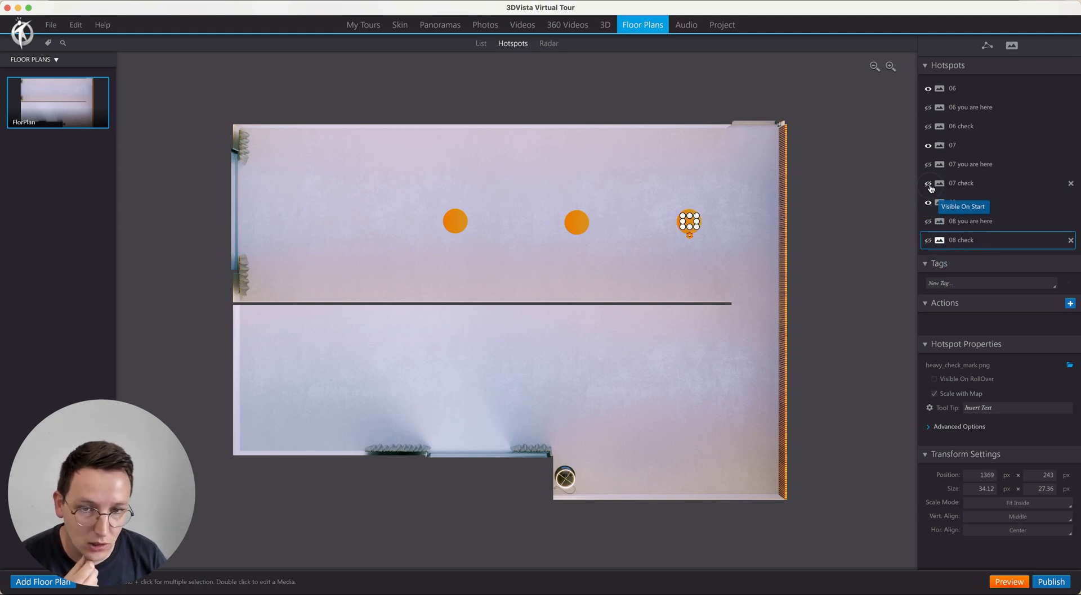
pyautogui.click(451, 29)
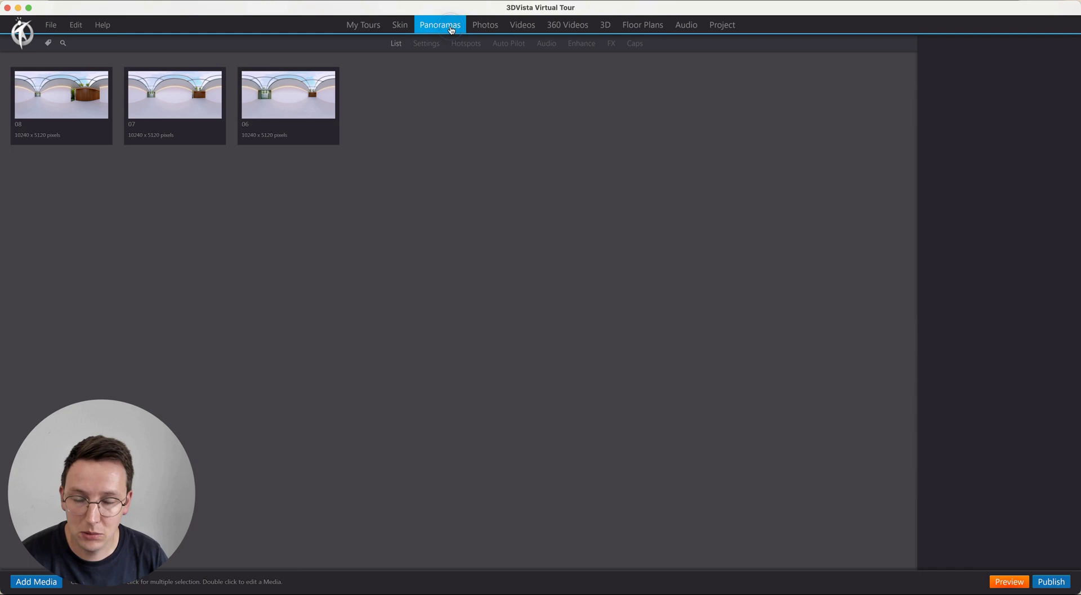
pyautogui.click(90, 104)
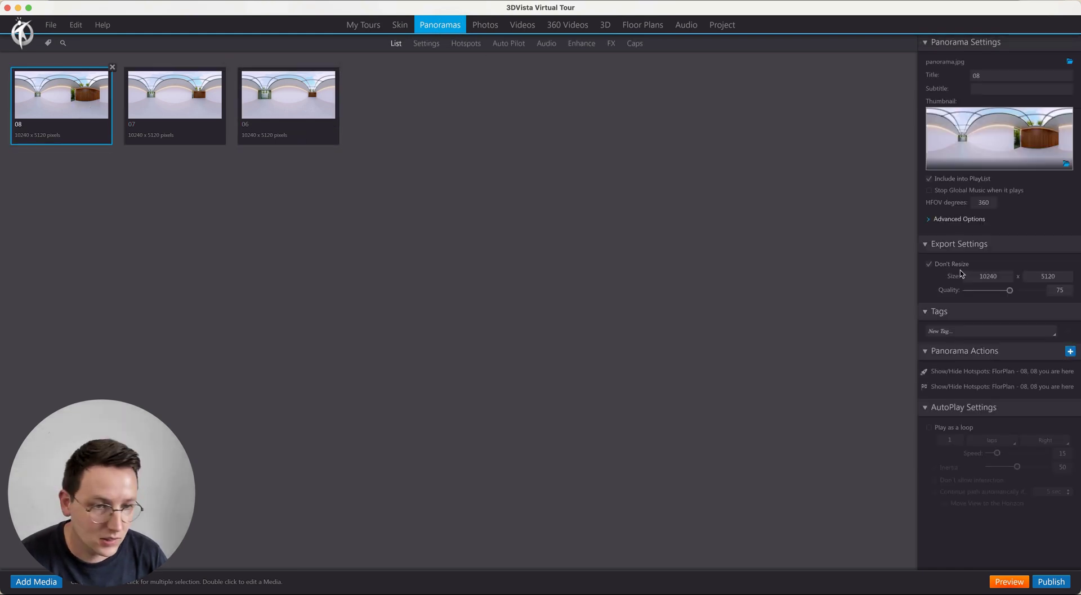
# Step: Add an On Start Hide Hotspots action targeting FlorPlan's 08 check hotspot
pyautogui.click(1070, 352)
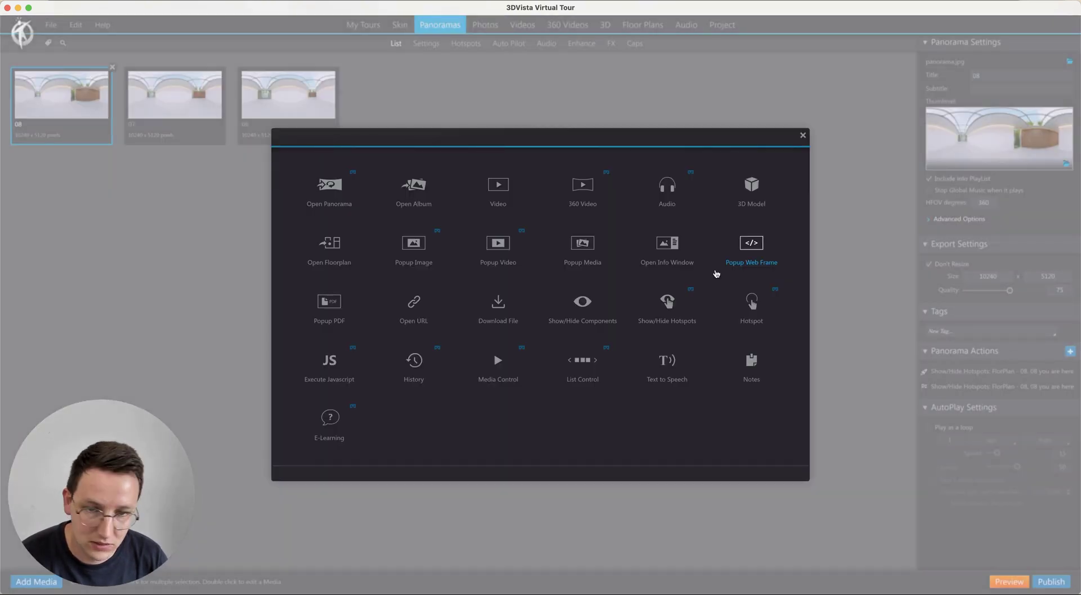
pyautogui.click(654, 312)
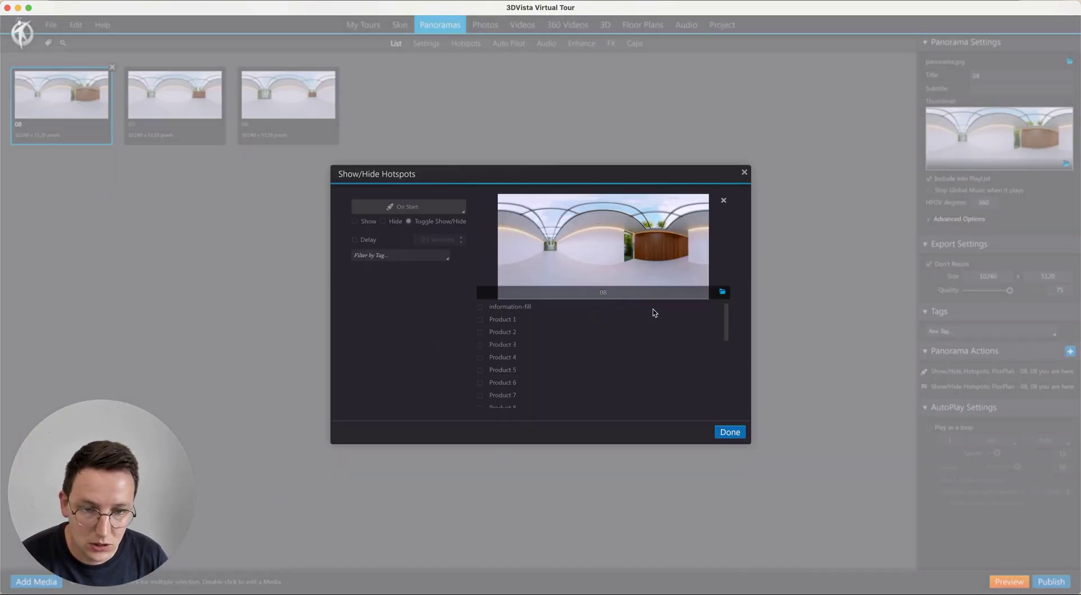
pyautogui.click(395, 221)
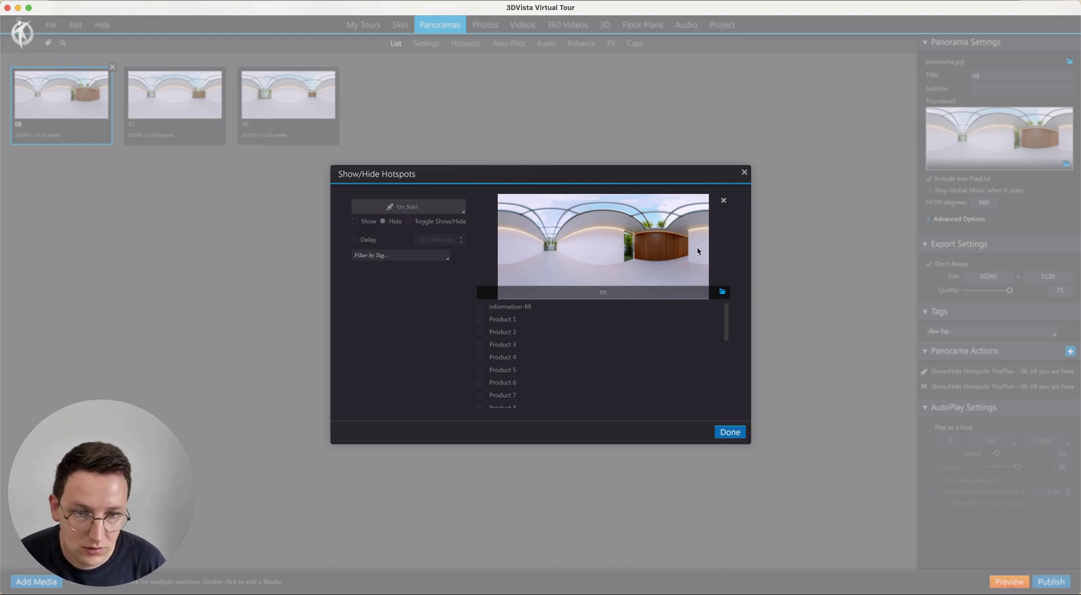
pyautogui.click(723, 292)
pyautogui.doubleClick(695, 195)
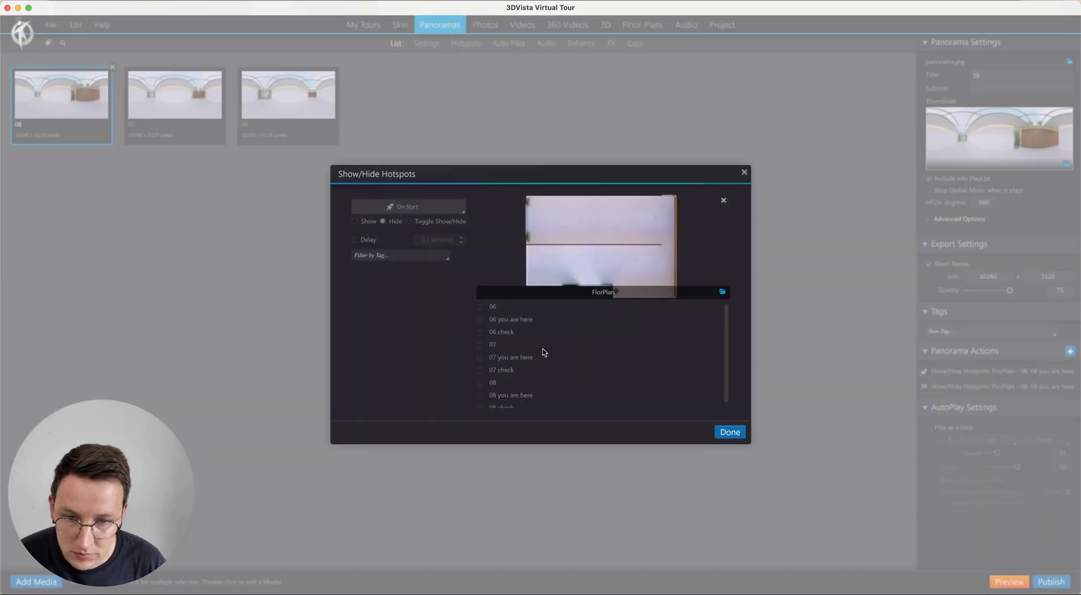
pyautogui.scroll(-1, 529, 343)
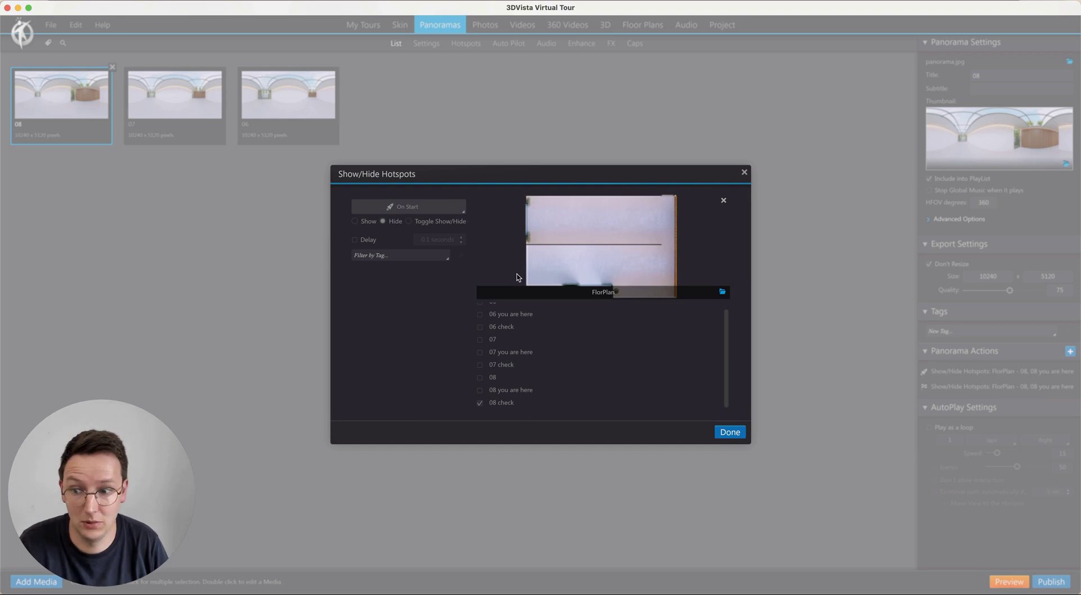
pyautogui.click(730, 432)
# Step: Duplicate it as an At End action that shows 08 check, then preview the tour
pyautogui.click(963, 403)
pyautogui.click(962, 403)
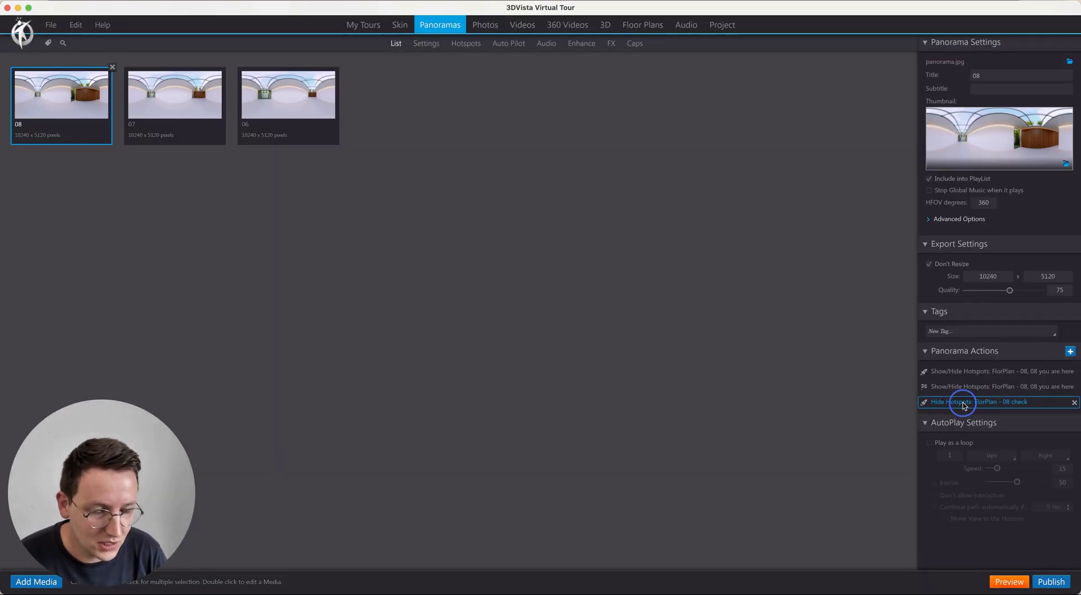
pyautogui.press('super+c')
pyautogui.press('super+v')
pyautogui.doubleClick(955, 417)
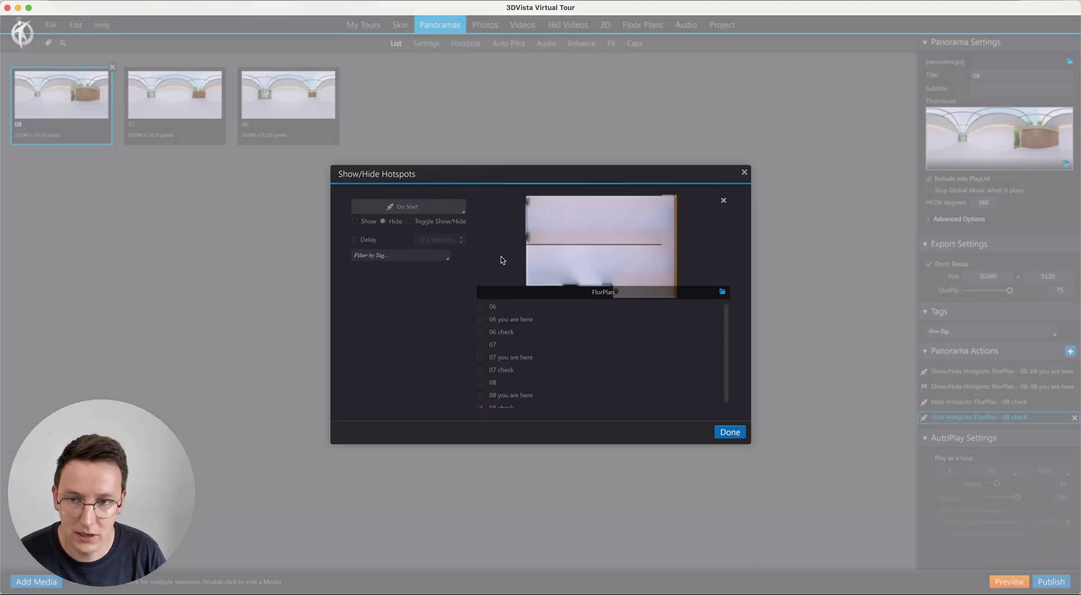
pyautogui.click(423, 211)
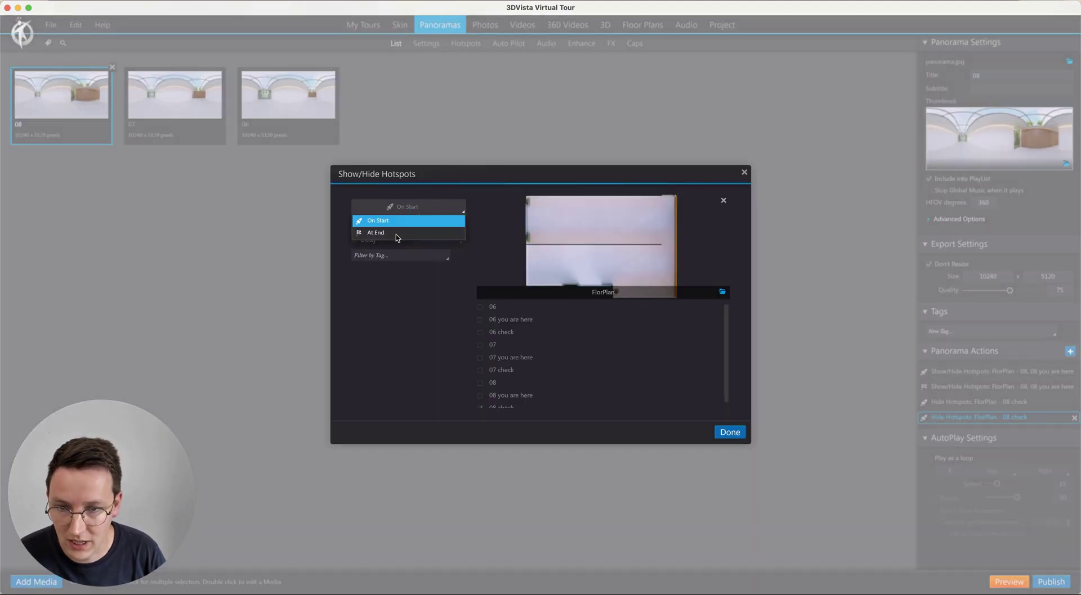
pyautogui.click(397, 233)
pyautogui.click(365, 225)
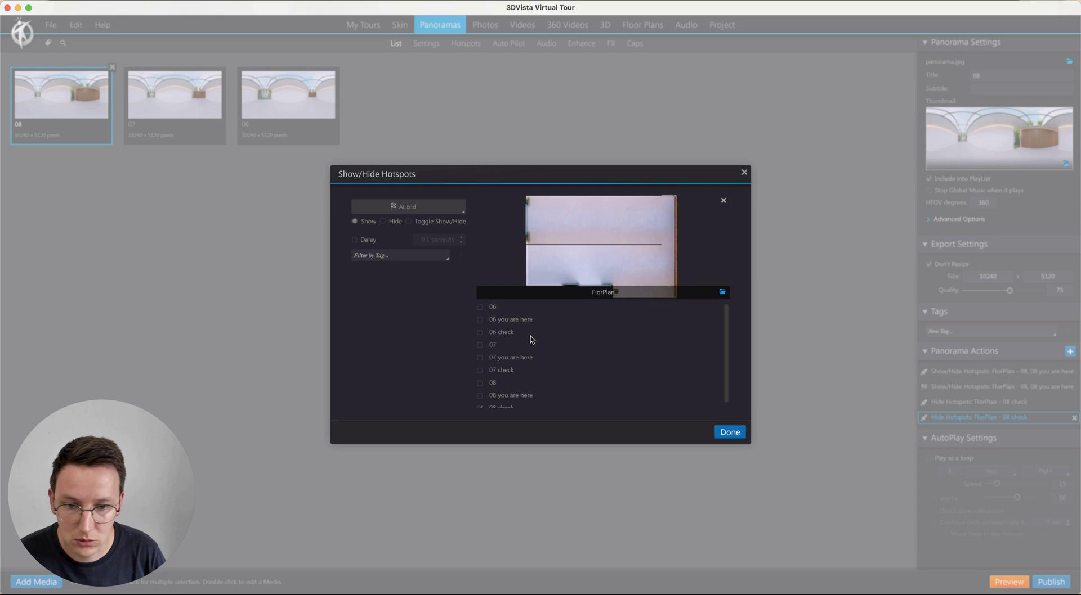
pyautogui.scroll(-1, 523, 404)
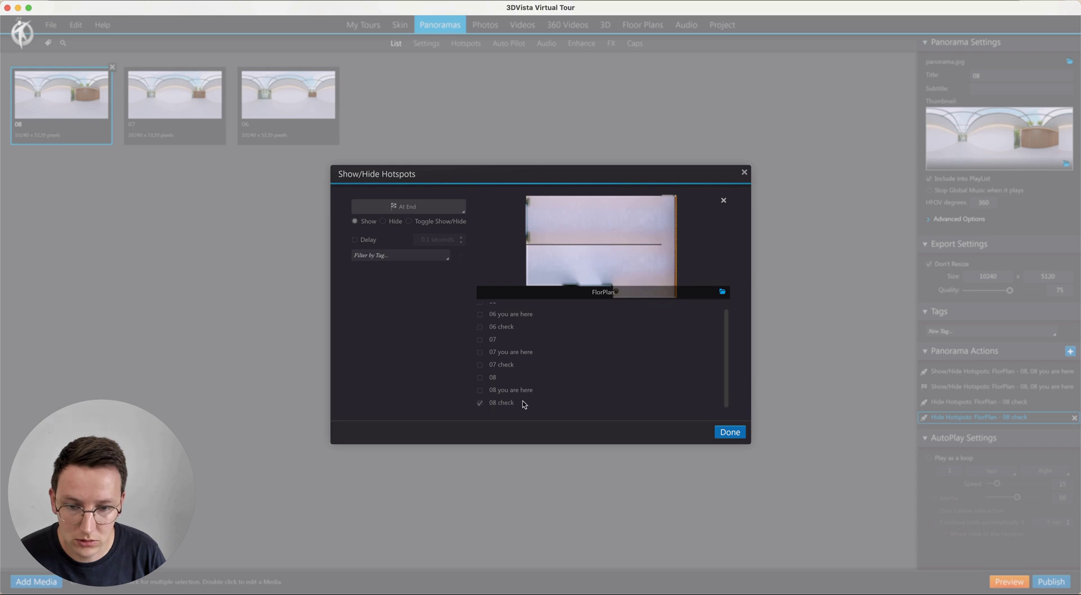
pyautogui.click(730, 432)
pyautogui.click(1010, 583)
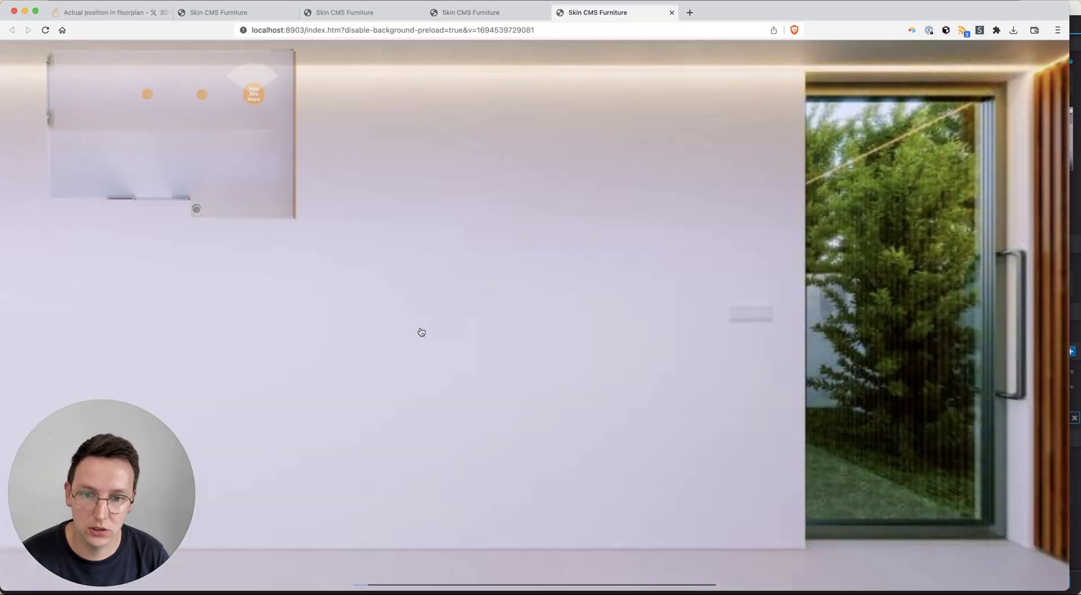
# Step: Walk past the window to the wooden wall and back down the corridor, then return to the editor
pyautogui.moveTo(420, 332); pyautogui.dragTo(656, 356)
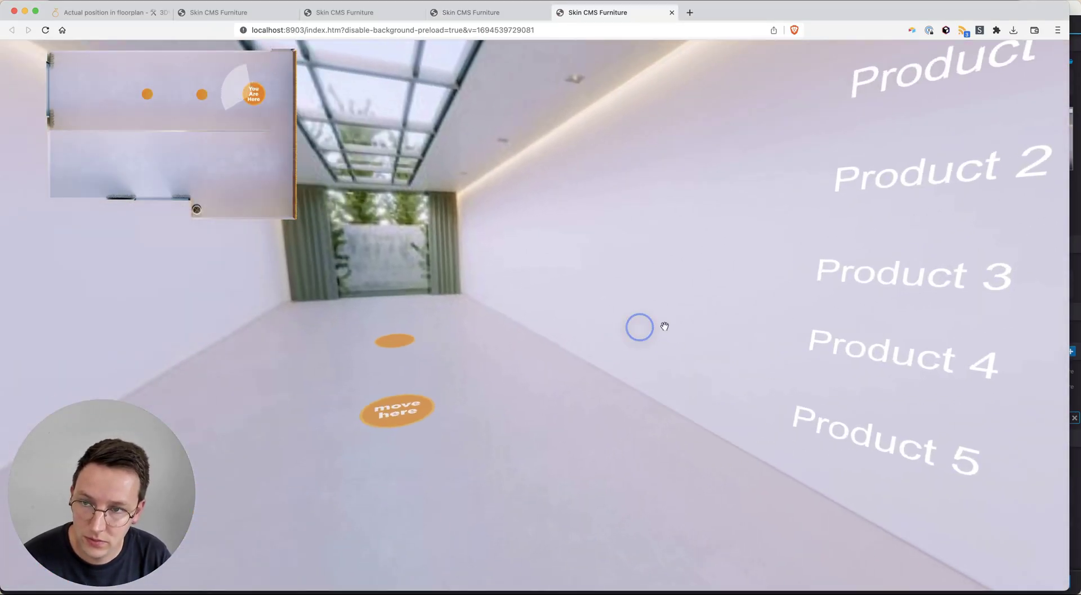
pyautogui.click(464, 383)
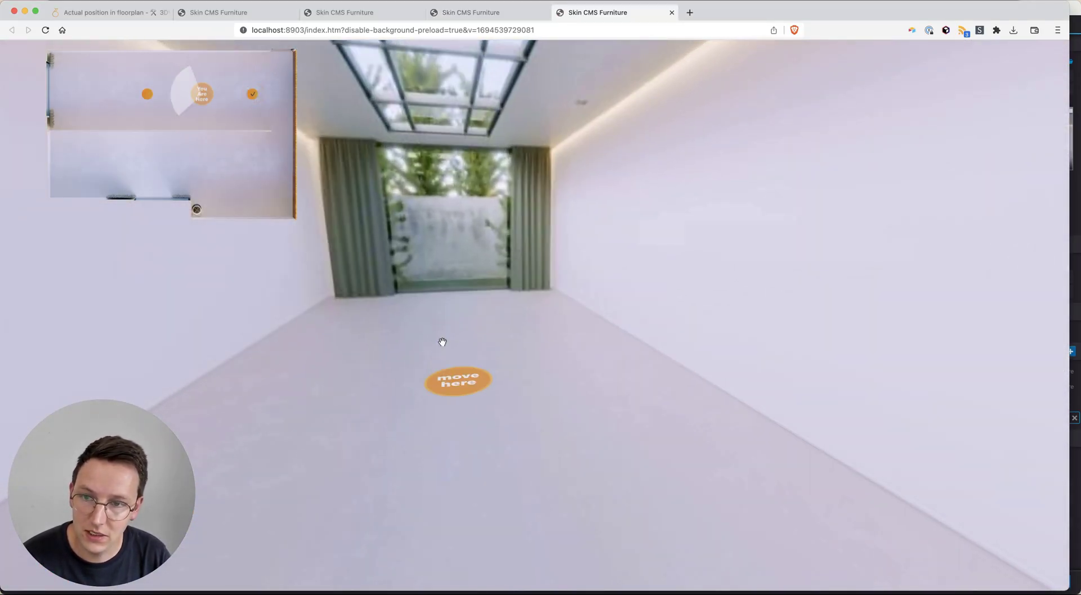
pyautogui.click(456, 380)
pyautogui.moveTo(752, 366); pyautogui.dragTo(313, 342)
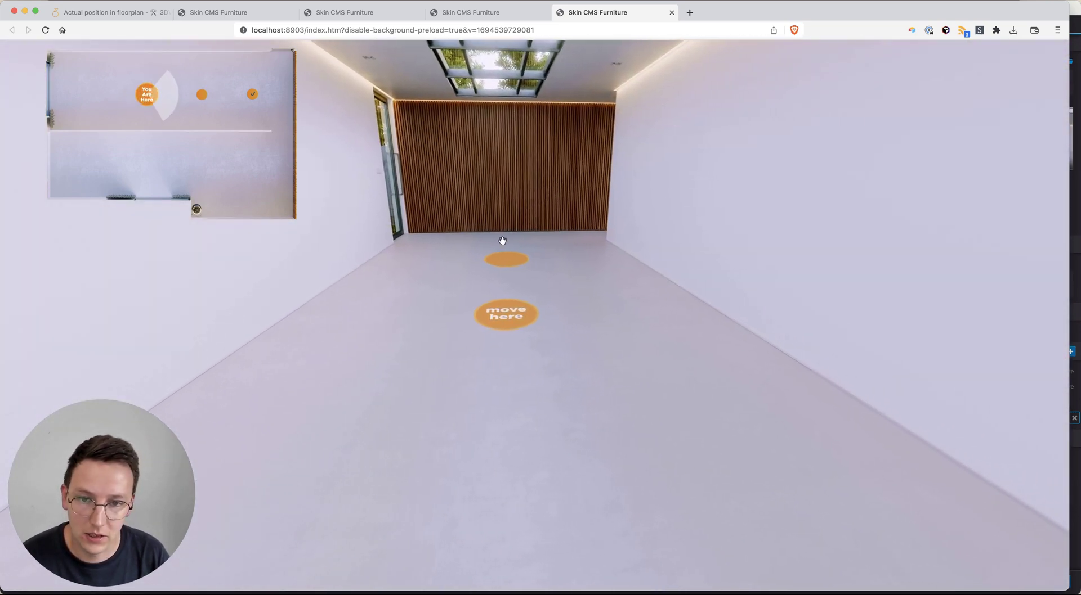
pyautogui.click(506, 258)
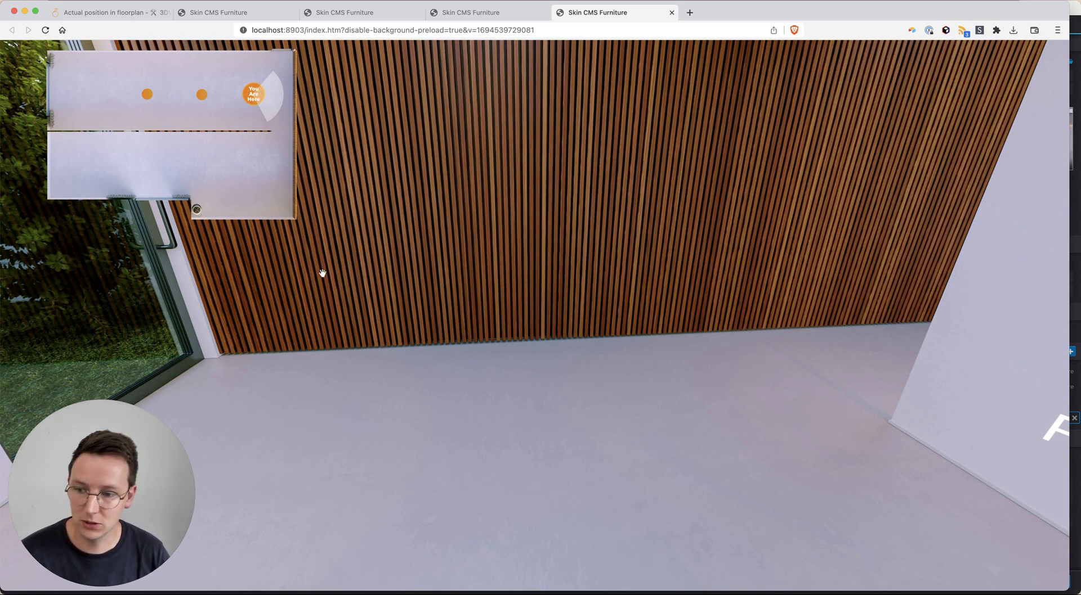
pyautogui.moveTo(320, 273)
pyautogui.mouseDown()
pyautogui.moveTo(598, 353)
pyautogui.moveTo(767, 367)
pyautogui.moveTo(786, 390)
pyautogui.moveTo(563, 327)
pyautogui.mouseUp()
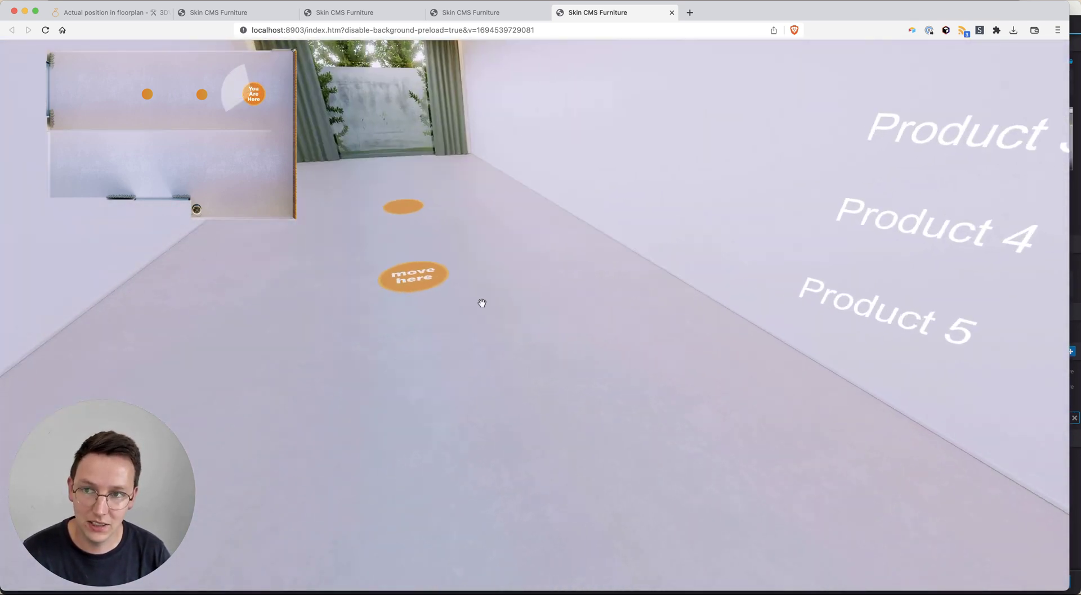
pyautogui.click(417, 296)
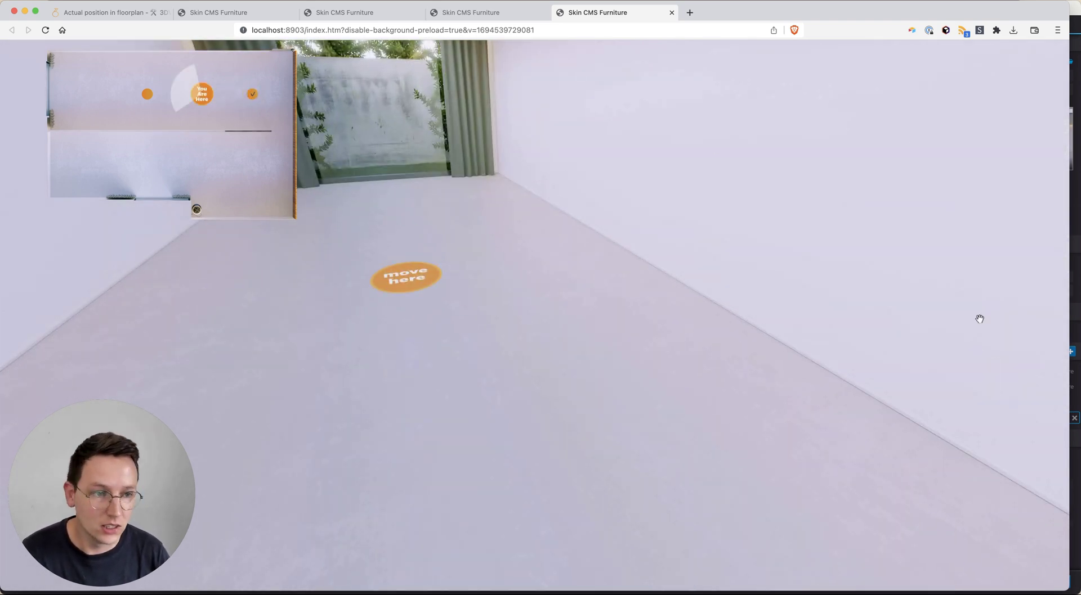
pyautogui.click(1076, 534)
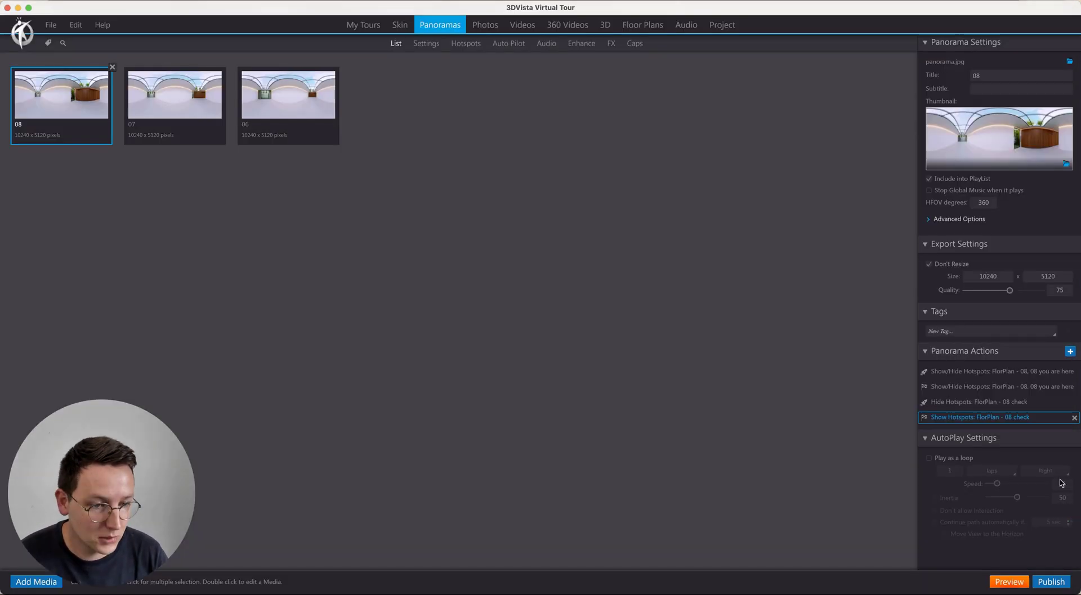
# Step: Copy panorama 08's check actions into 07, retargeting the hide and show actions to 07 check instead of 08 check
pyautogui.keyDown('shift'); pyautogui.click(970, 416); pyautogui.keyUp('shift')
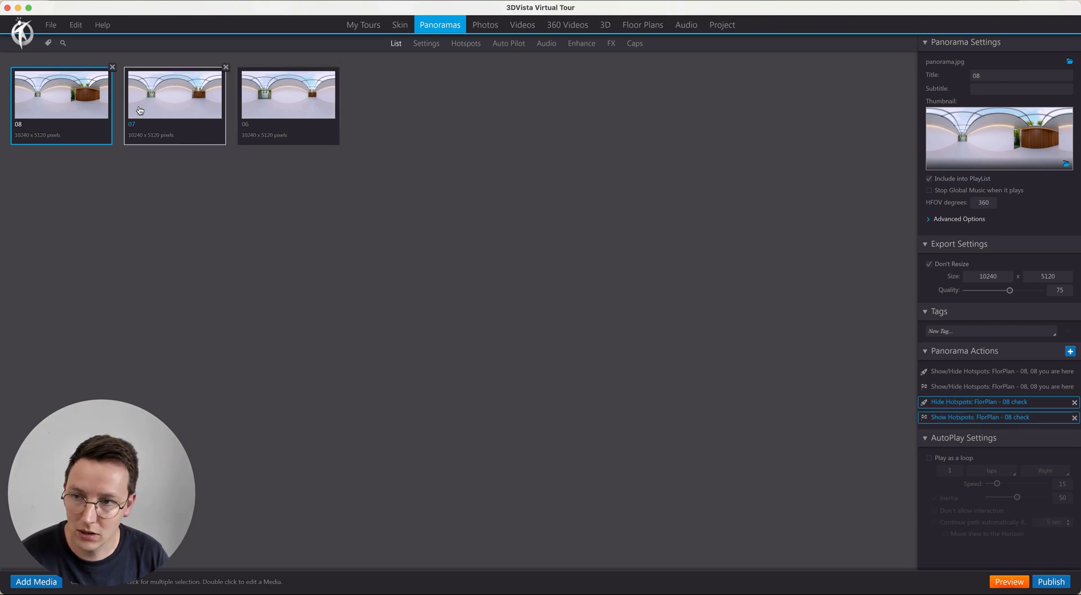
pyautogui.click(160, 96)
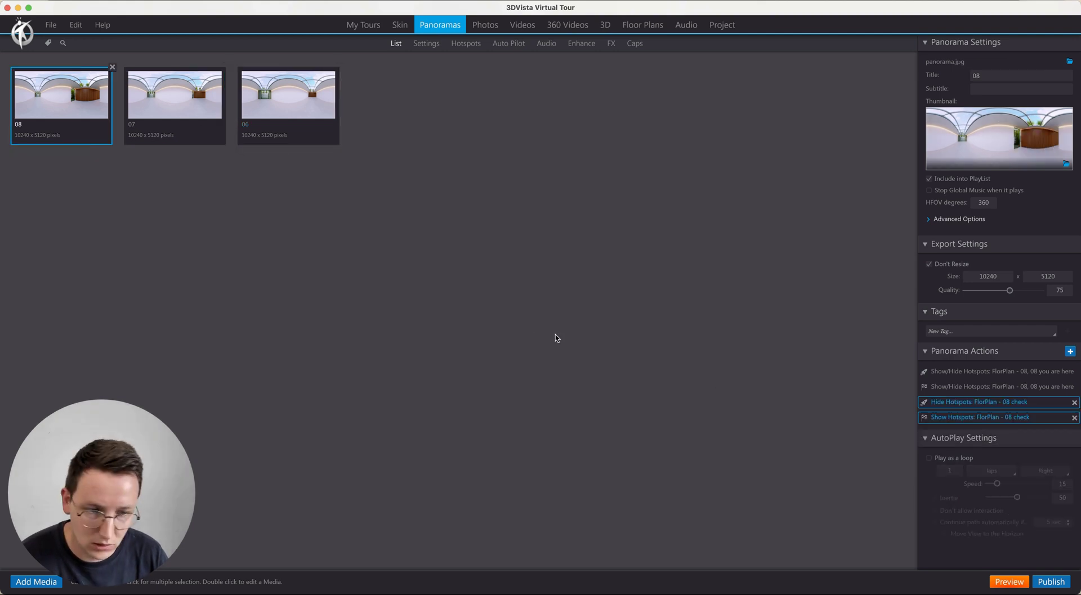
pyautogui.click(141, 98)
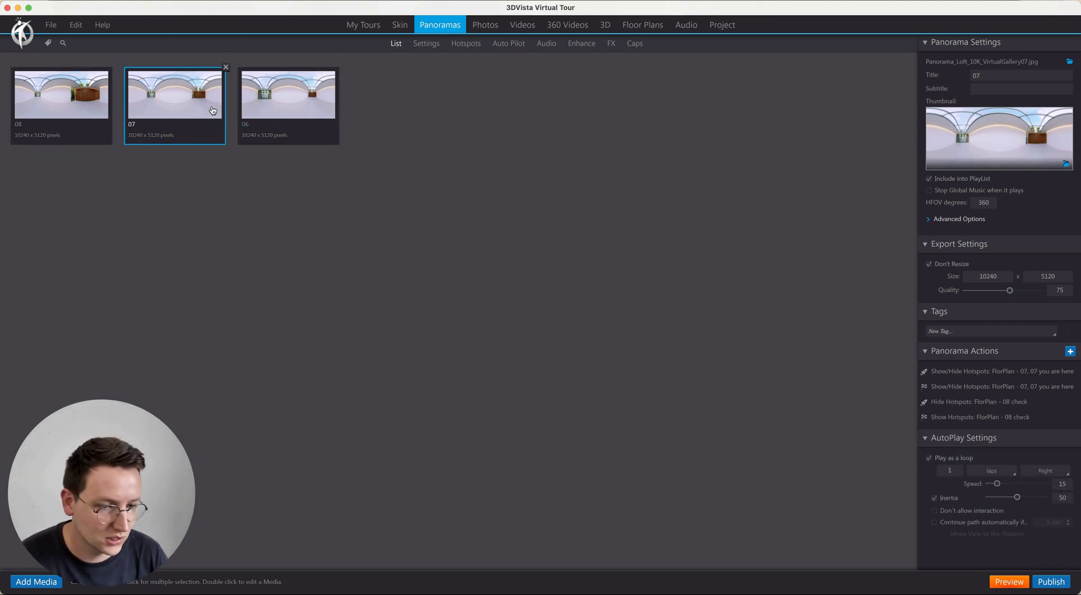
pyautogui.click(983, 404)
pyautogui.doubleClick(983, 404)
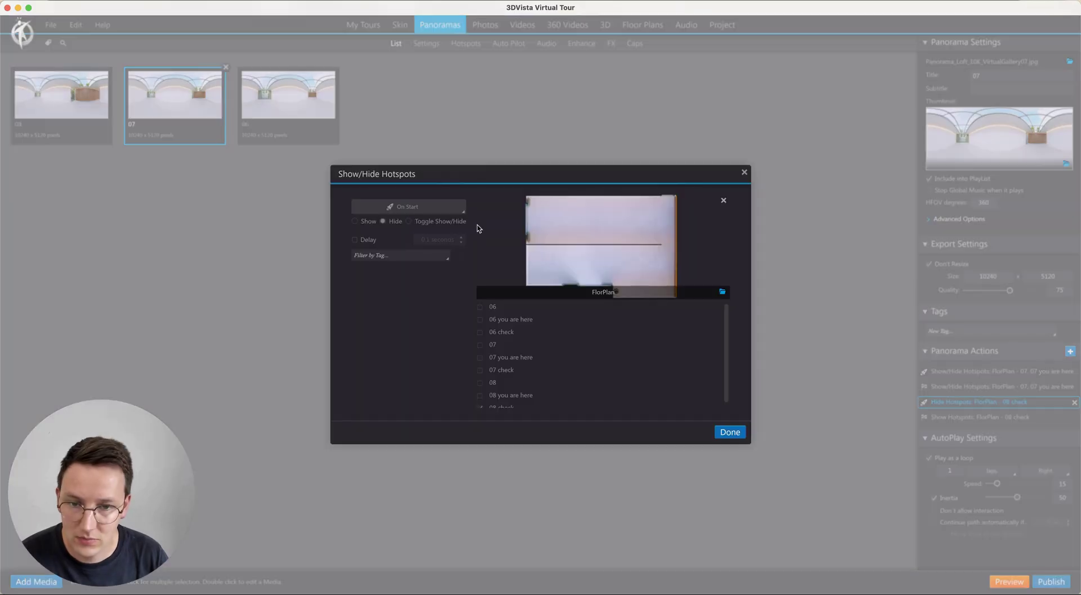
pyautogui.scroll(-1, 503, 410)
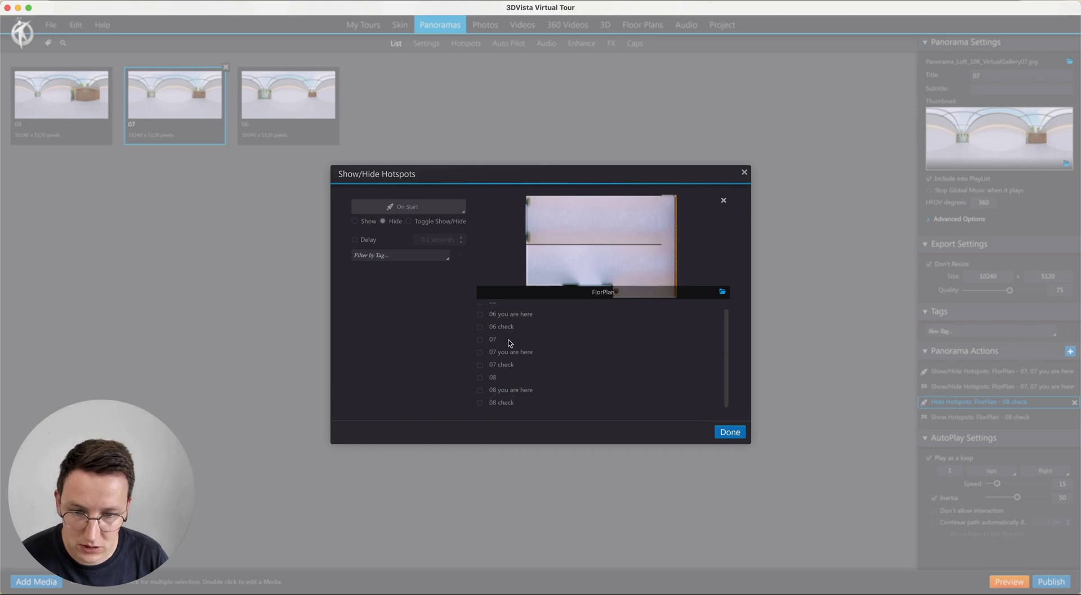
pyautogui.click(743, 434)
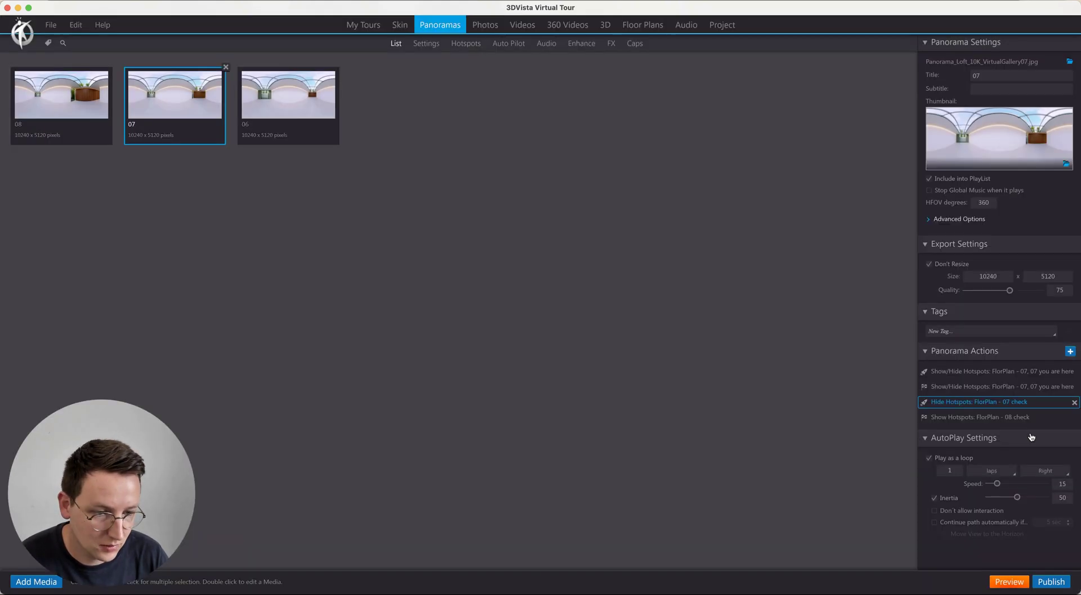
pyautogui.doubleClick(996, 417)
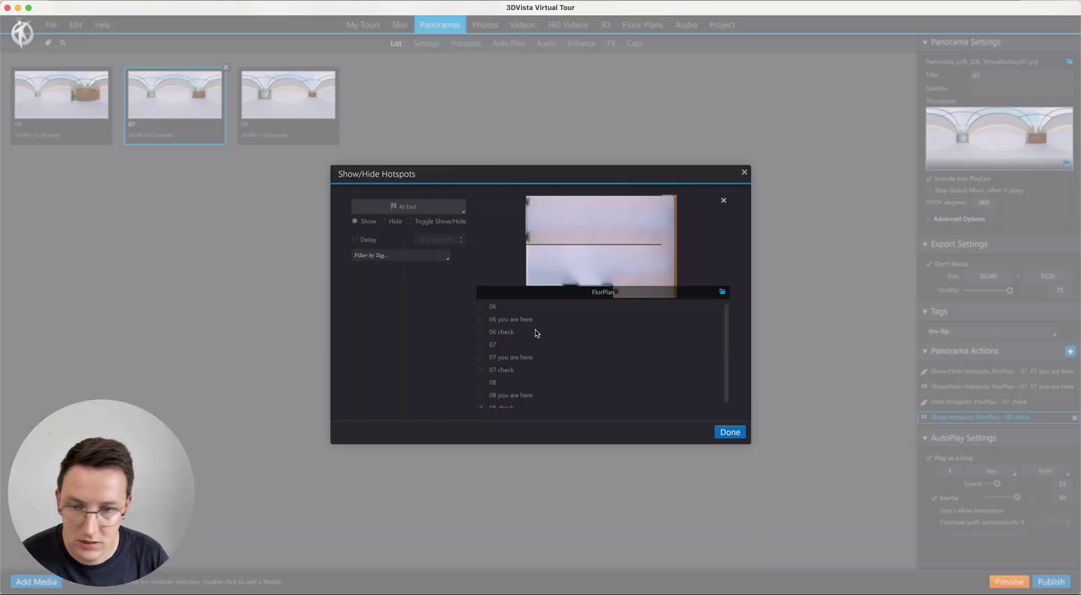
pyautogui.click(505, 370)
pyautogui.scroll(-1, 505, 389)
pyautogui.click(507, 405)
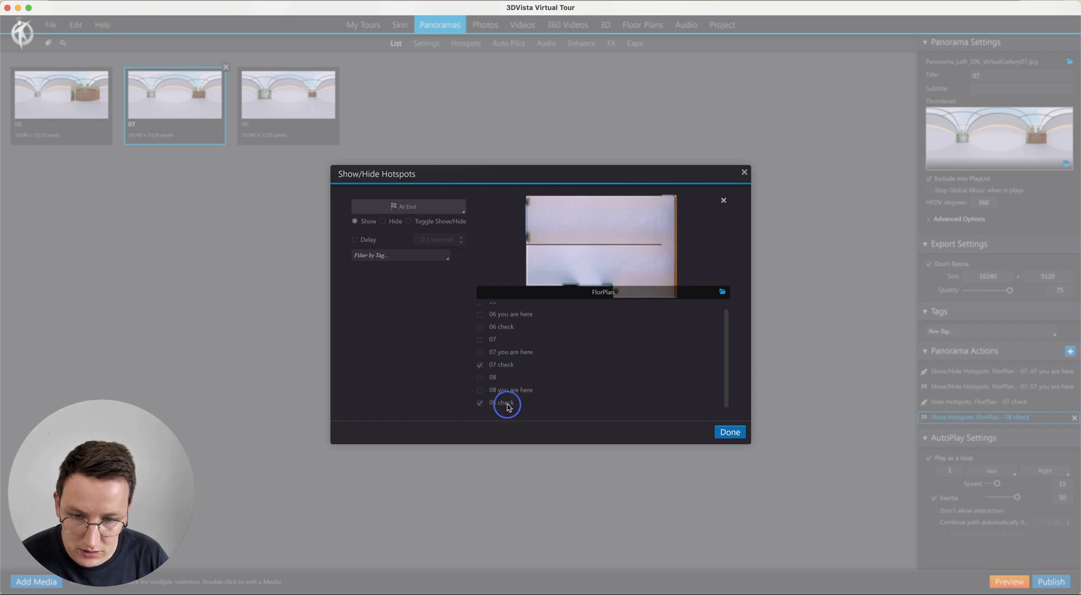
pyautogui.click(729, 433)
# Step: Paste the check actions into panorama 06 and point its hide and show actions at 06 check
pyautogui.click(285, 96)
pyautogui.hotkey('ctrl', 'v')
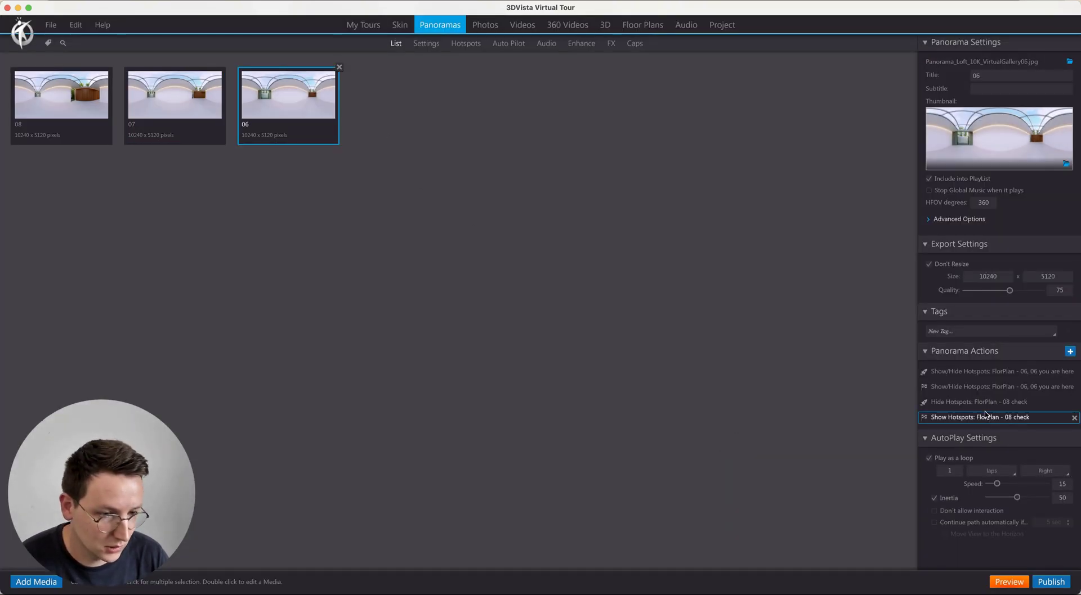
pyautogui.doubleClick(989, 402)
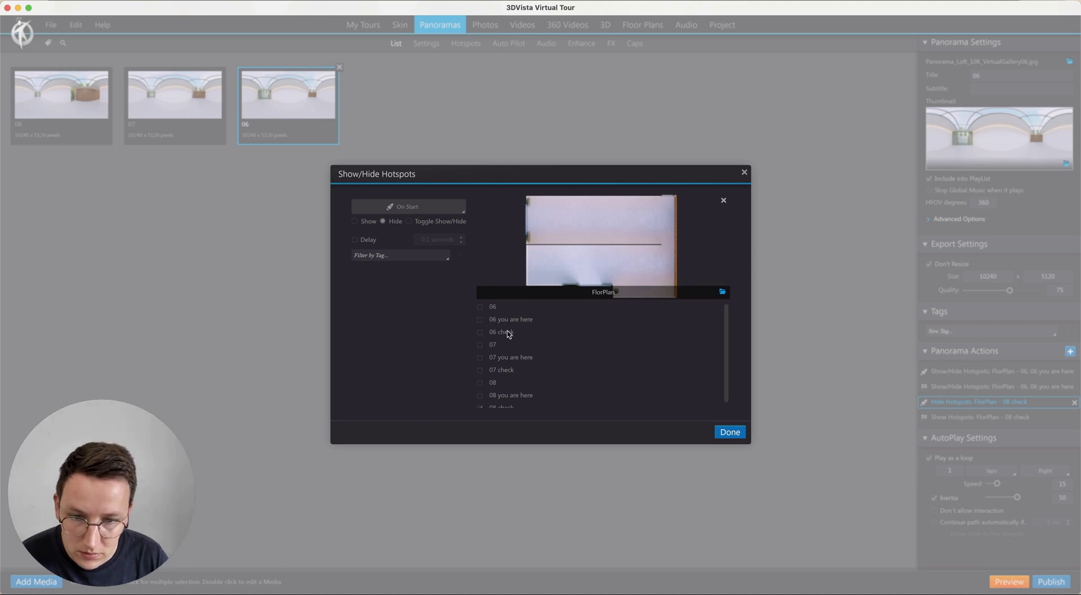
pyautogui.click(508, 333)
pyautogui.scroll(-1, 515, 366)
pyautogui.click(513, 404)
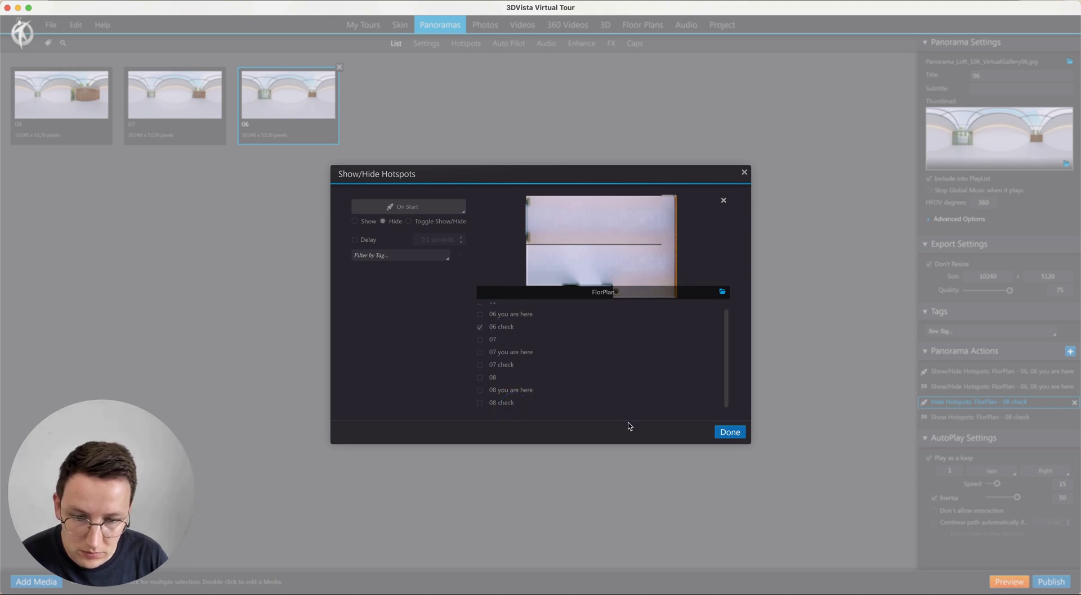
pyautogui.click(731, 433)
pyautogui.click(986, 419)
pyautogui.doubleClick(985, 418)
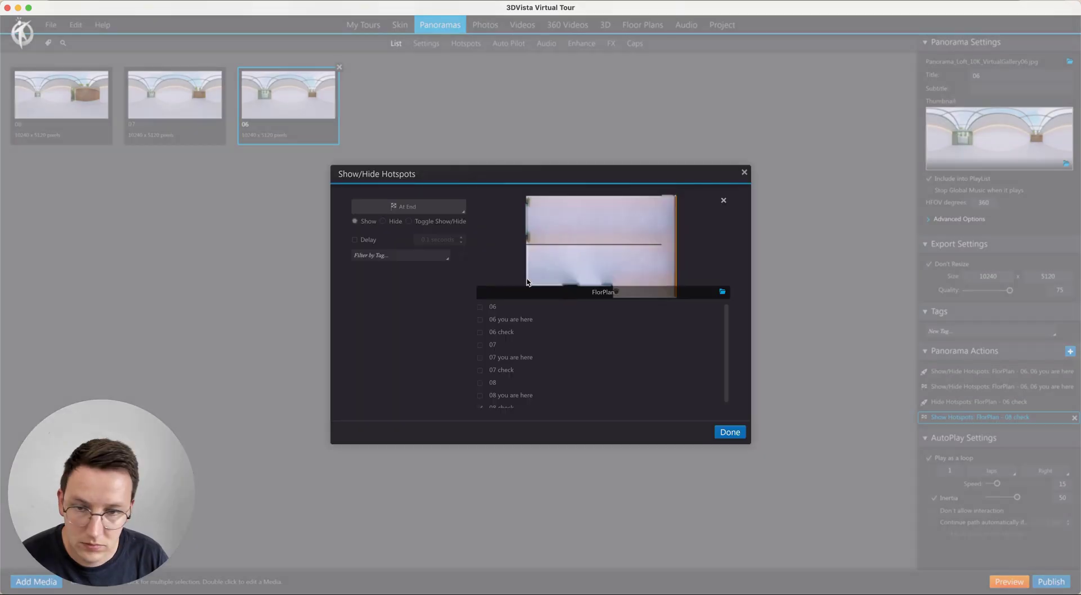
pyautogui.click(510, 333)
pyautogui.scroll(-1, 524, 393)
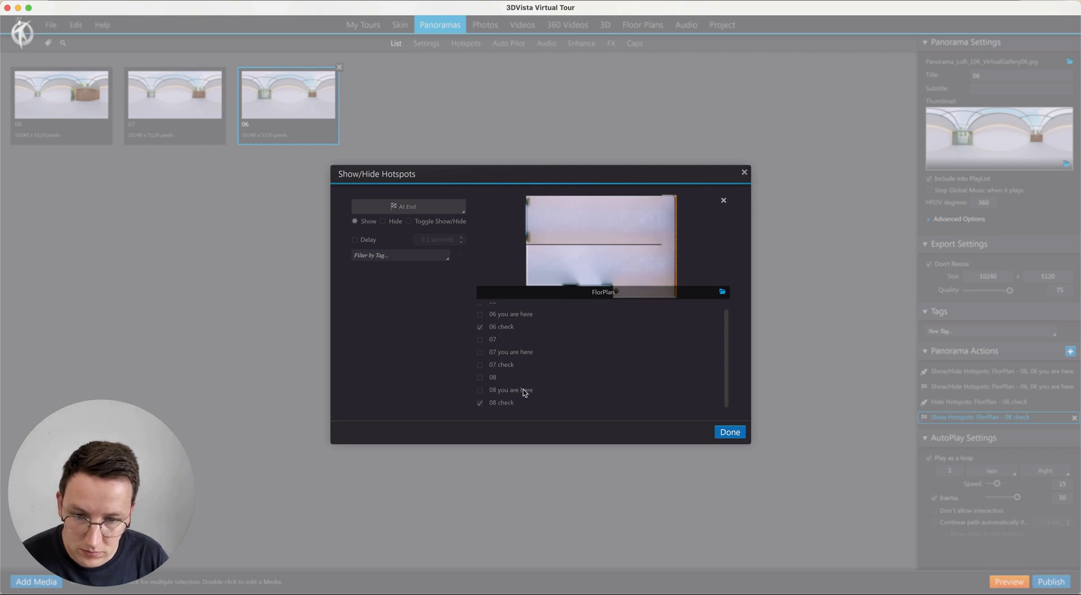
pyautogui.click(729, 433)
# Step: Publish the tour, look around the first spot and move down the hallway
pyautogui.click(1041, 584)
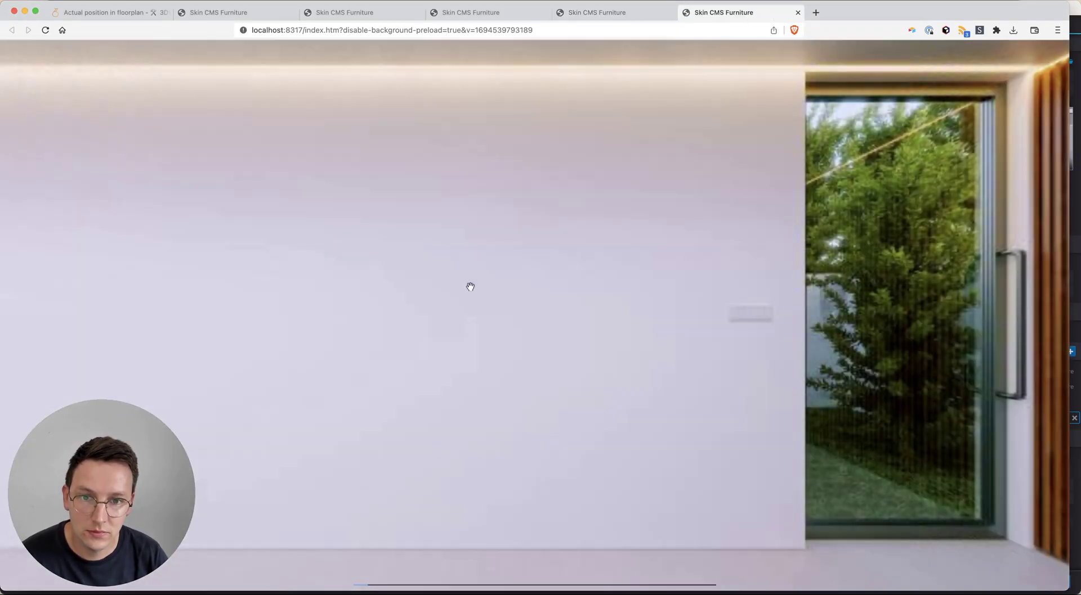
pyautogui.moveTo(331, 362); pyautogui.dragTo(514, 357)
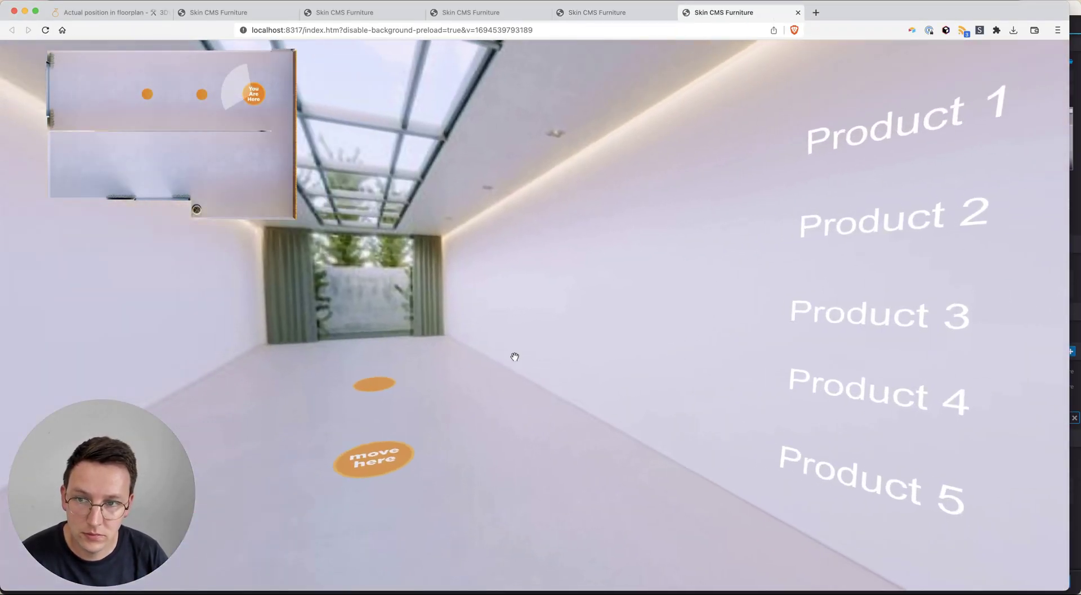
pyautogui.click(422, 455)
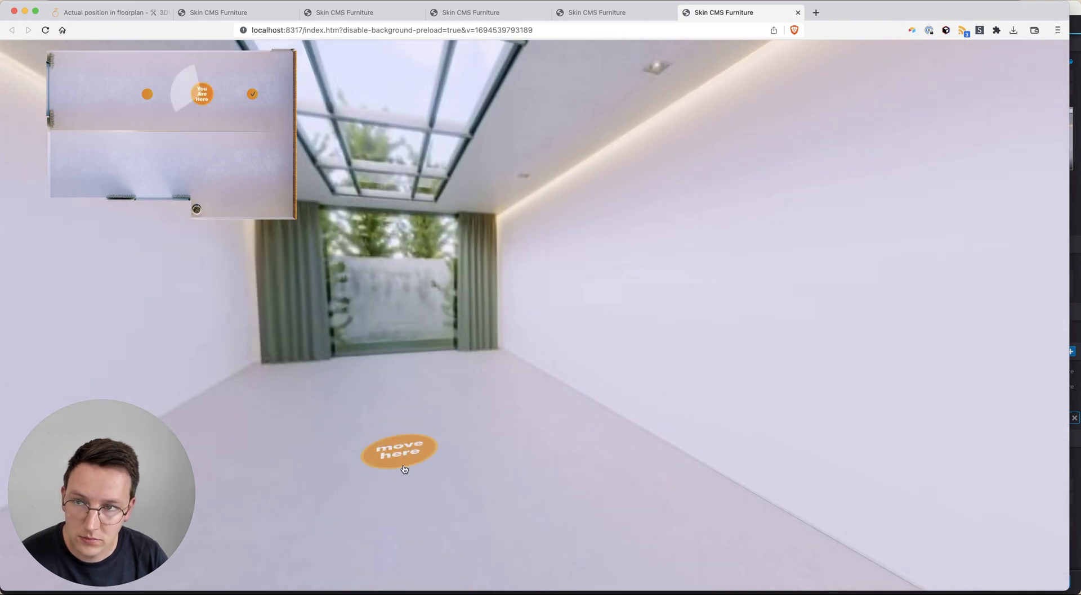
# Step: Move to the spot by the wooden wall and look between the white and wooden walls
pyautogui.moveTo(695, 435); pyautogui.dragTo(243, 381)
pyautogui.moveTo(628, 447); pyautogui.dragTo(312, 373)
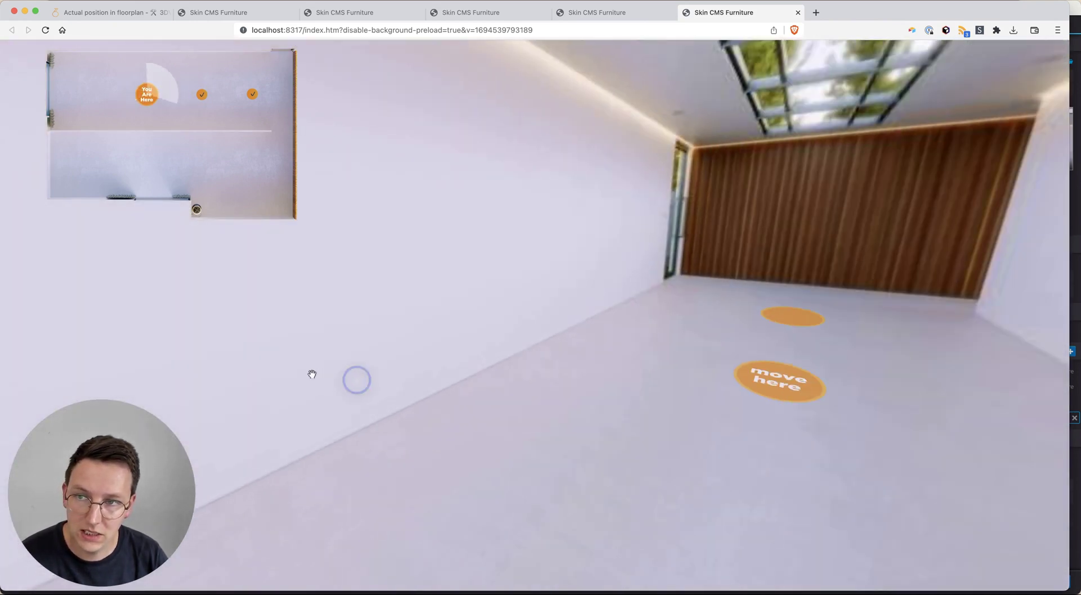
pyautogui.click(632, 343)
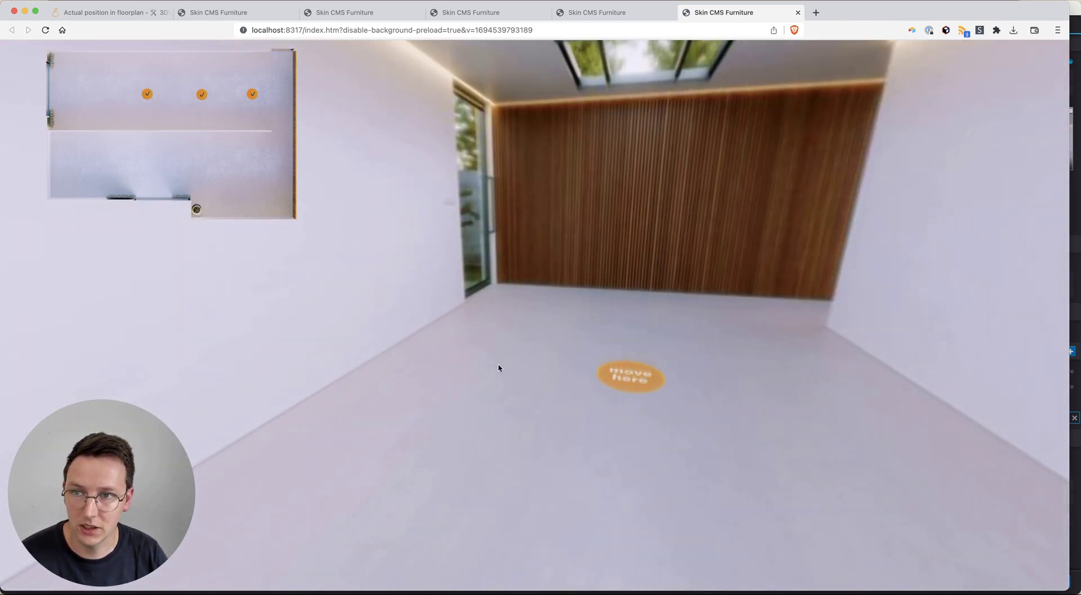
pyautogui.moveTo(527, 377); pyautogui.dragTo(628, 373)
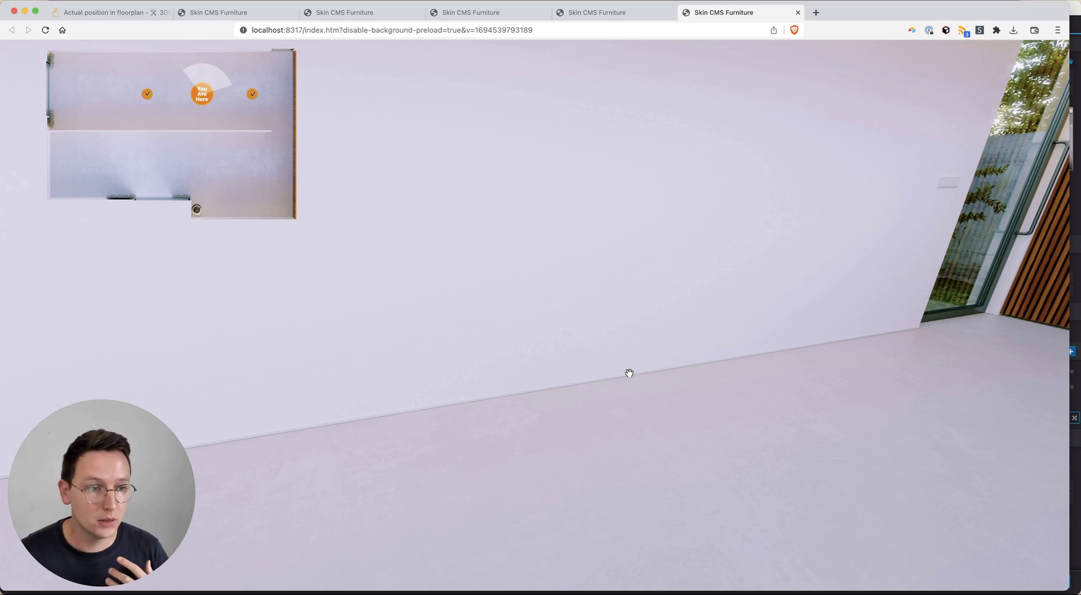
pyautogui.moveTo(688, 347); pyautogui.dragTo(434, 400)
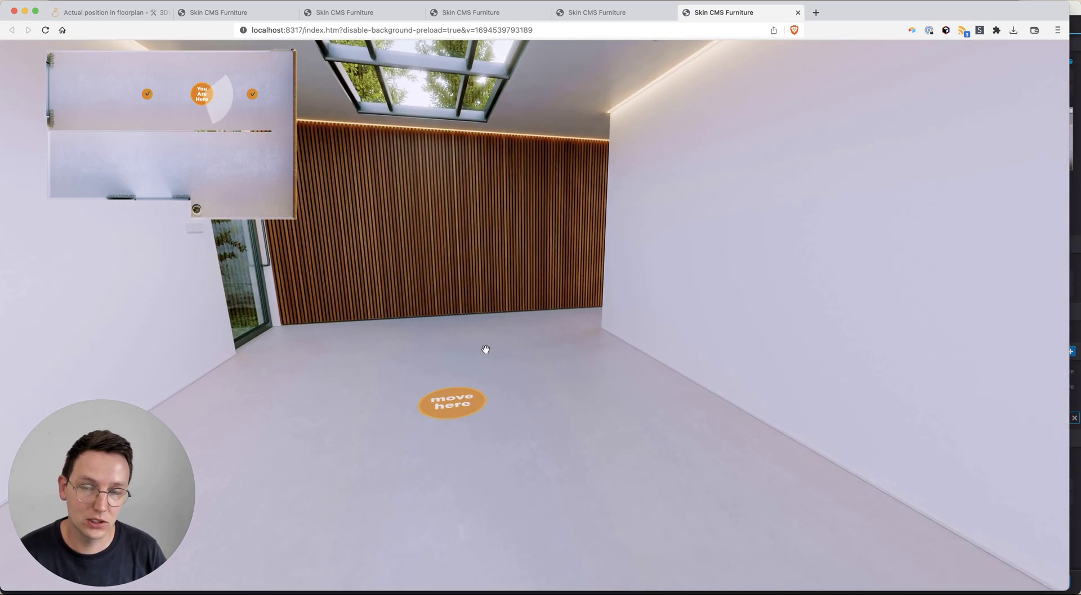